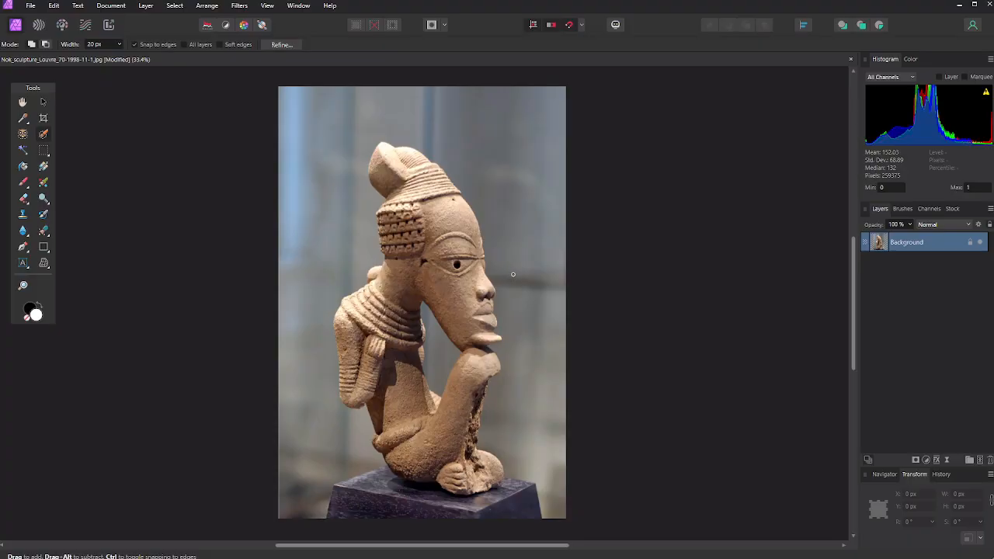
# Step: Select the blurred background around the whole sculpture with the Selection Brush at a width of 70 px
pyautogui.press(']')
pyautogui.press(']')
pyautogui.press(']')
pyautogui.press(']')
pyautogui.press(']')
pyautogui.press(']')
pyautogui.press(']')
pyautogui.press(']')
pyautogui.moveTo(492, 230); pyautogui.dragTo(496, 243)
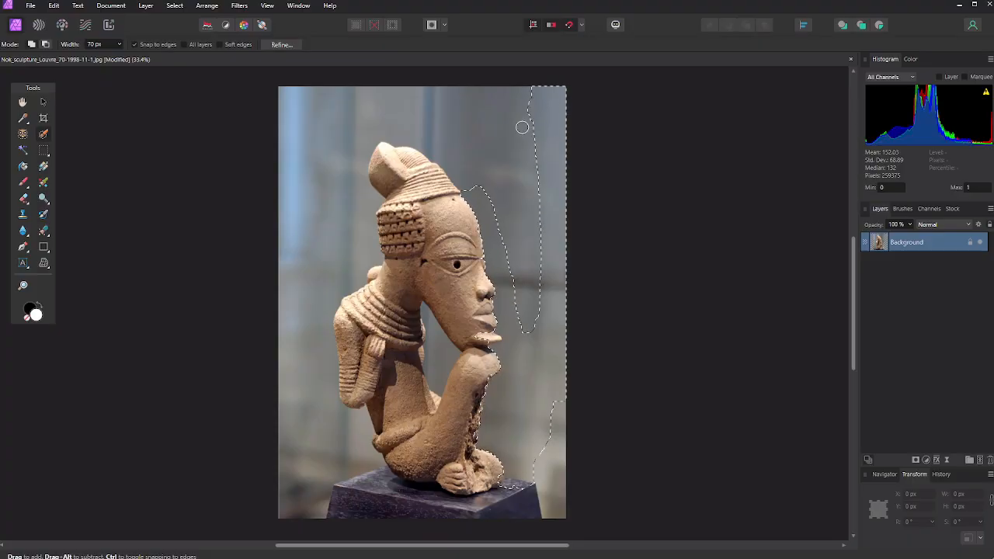
pyautogui.moveTo(522, 127)
pyautogui.mouseDown()
pyautogui.moveTo(509, 178)
pyautogui.moveTo(527, 271)
pyautogui.moveTo(464, 151)
pyautogui.moveTo(469, 173)
pyautogui.moveTo(455, 152)
pyautogui.moveTo(381, 117)
pyautogui.moveTo(352, 138)
pyautogui.moveTo(344, 164)
pyautogui.moveTo(368, 201)
pyautogui.moveTo(364, 260)
pyautogui.moveTo(325, 292)
pyautogui.moveTo(310, 369)
pyautogui.moveTo(317, 335)
pyautogui.moveTo(300, 329)
pyautogui.moveTo(295, 271)
pyautogui.moveTo(298, 133)
pyautogui.mouseUp()
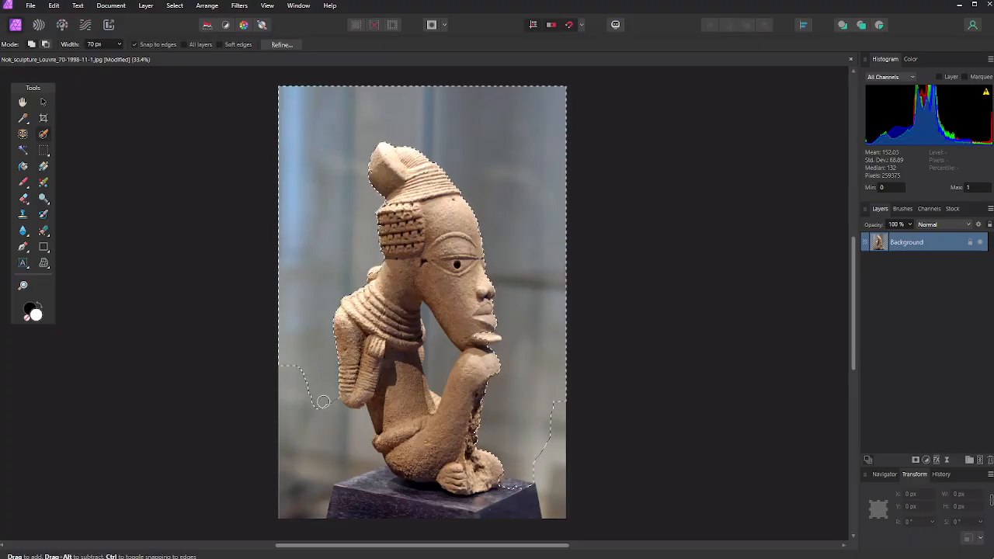
pyautogui.moveTo(355, 458)
pyautogui.mouseDown()
pyautogui.moveTo(408, 501)
pyautogui.moveTo(396, 487)
pyautogui.moveTo(449, 506)
pyautogui.moveTo(555, 495)
pyautogui.moveTo(530, 509)
pyautogui.moveTo(348, 523)
pyautogui.moveTo(302, 498)
pyautogui.moveTo(285, 407)
pyautogui.moveTo(357, 468)
pyautogui.moveTo(370, 492)
pyautogui.moveTo(381, 477)
pyautogui.moveTo(350, 488)
pyautogui.moveTo(351, 512)
pyautogui.moveTo(473, 515)
pyautogui.moveTo(510, 510)
pyautogui.moveTo(537, 487)
pyautogui.moveTo(508, 493)
pyautogui.mouseUp()
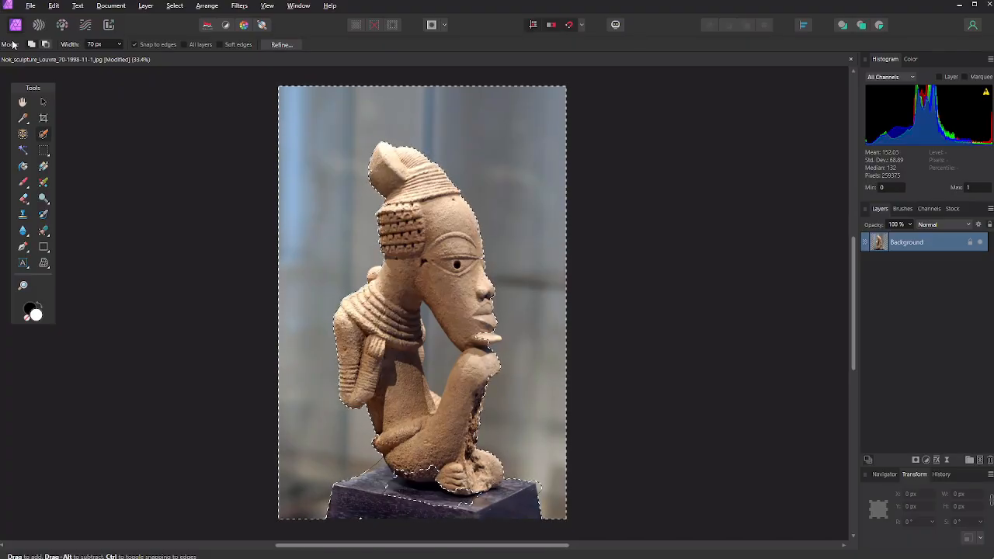
# Step: Reduce the Selection Brush width to 22 px and correct the selection edge around the statue's protruding chin
pyautogui.click(22, 285)
pyautogui.click(314, 251)
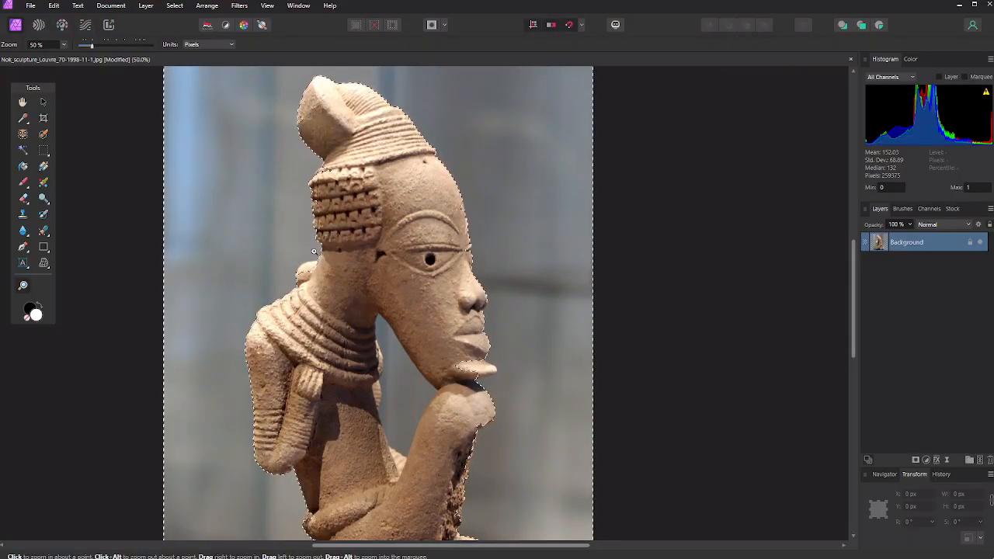
pyautogui.click(314, 251)
pyautogui.click(24, 134)
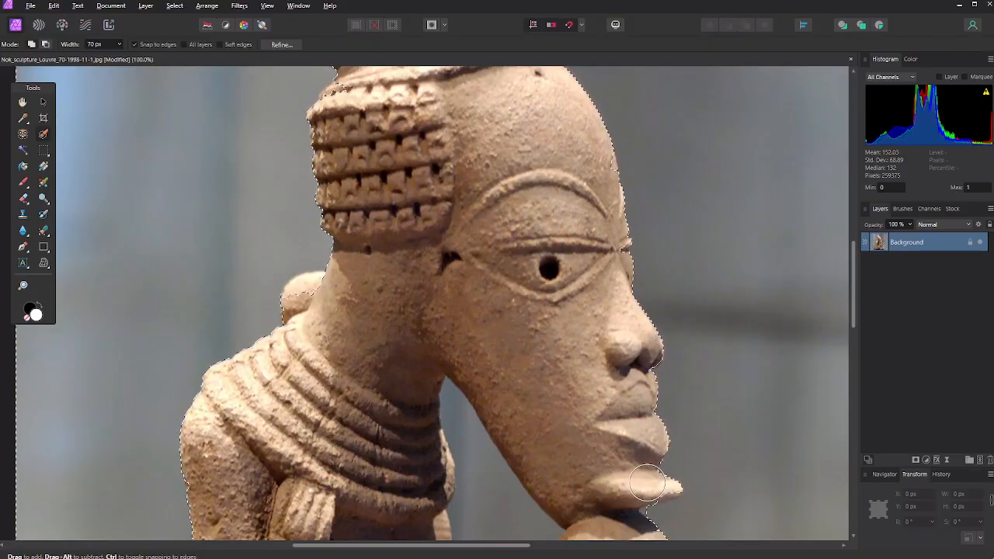
pyautogui.press('[')
pyautogui.press('[')
pyautogui.press('[')
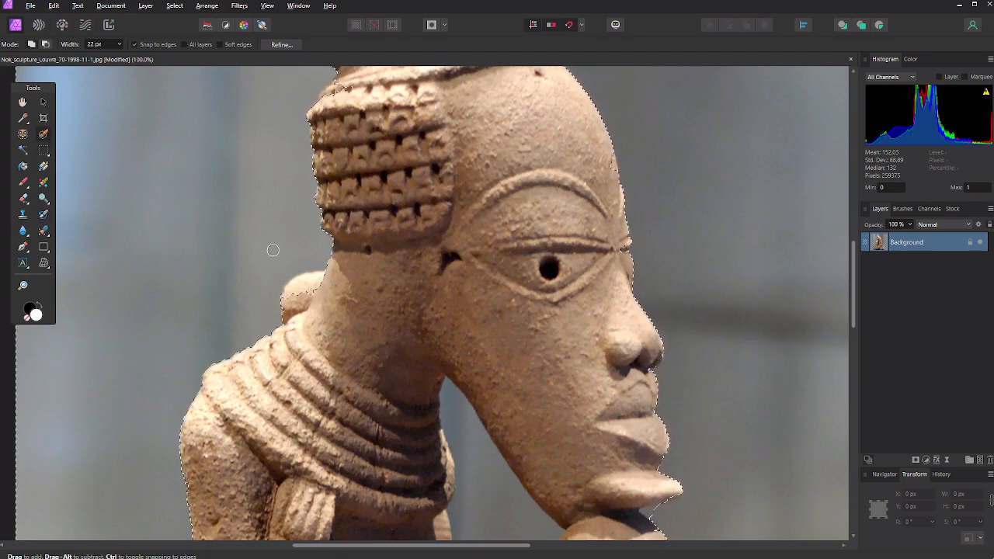
# Step: Exclude the shadow between chin and knee from the selection and add the enclosed background gap between the torso and bent leg
pyautogui.scroll(-6, 273, 250)
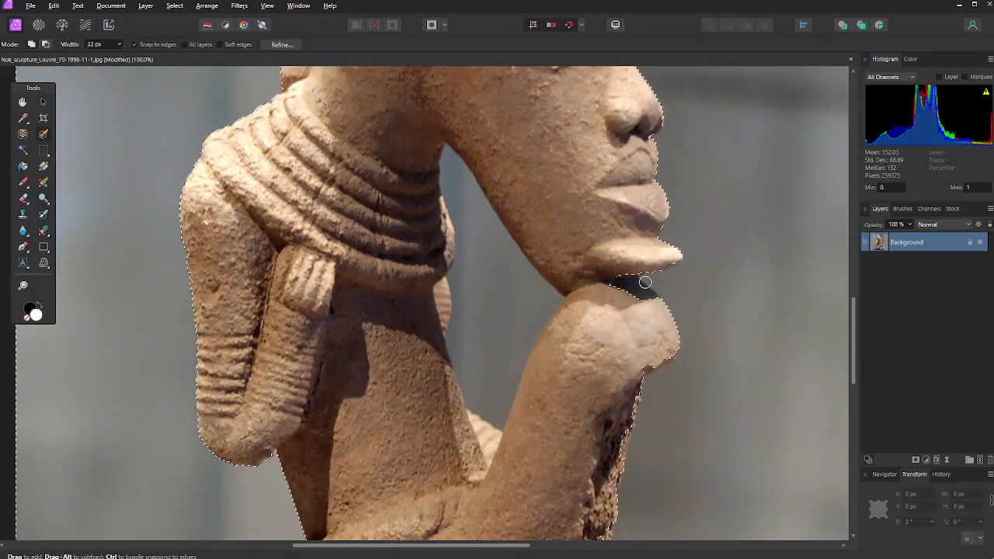
pyautogui.moveTo(645, 282); pyautogui.dragTo(635, 295)
pyautogui.moveTo(644, 284); pyautogui.dragTo(642, 285)
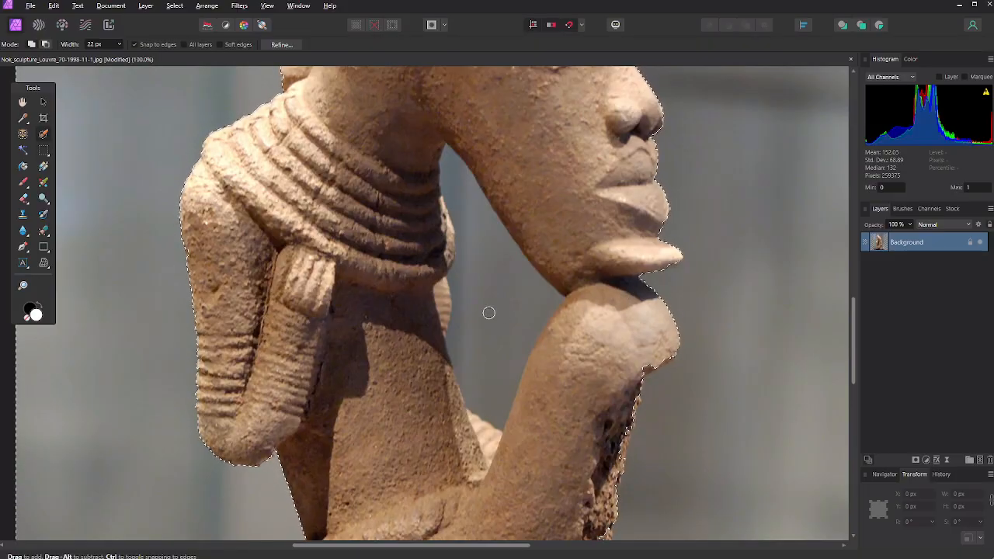
pyautogui.moveTo(488, 311)
pyautogui.mouseDown()
pyautogui.moveTo(466, 204)
pyautogui.moveTo(527, 315)
pyautogui.moveTo(496, 386)
pyautogui.moveTo(455, 388)
pyautogui.moveTo(447, 376)
pyautogui.moveTo(458, 406)
pyautogui.moveTo(430, 317)
pyautogui.moveTo(433, 299)
pyautogui.moveTo(438, 335)
pyautogui.moveTo(430, 272)
pyautogui.moveTo(442, 224)
pyautogui.mouseUp()
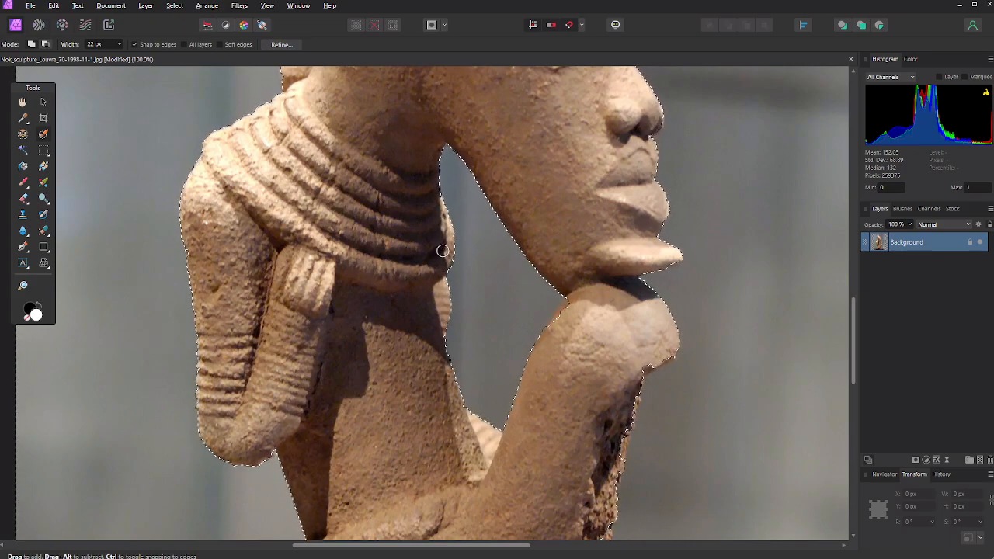
# Step: Add the dark plinth to the selection, tracing tightly along the sculpture's underside and feet
pyautogui.scroll(-5, 435, 261)
pyautogui.scroll(-1, 429, 268)
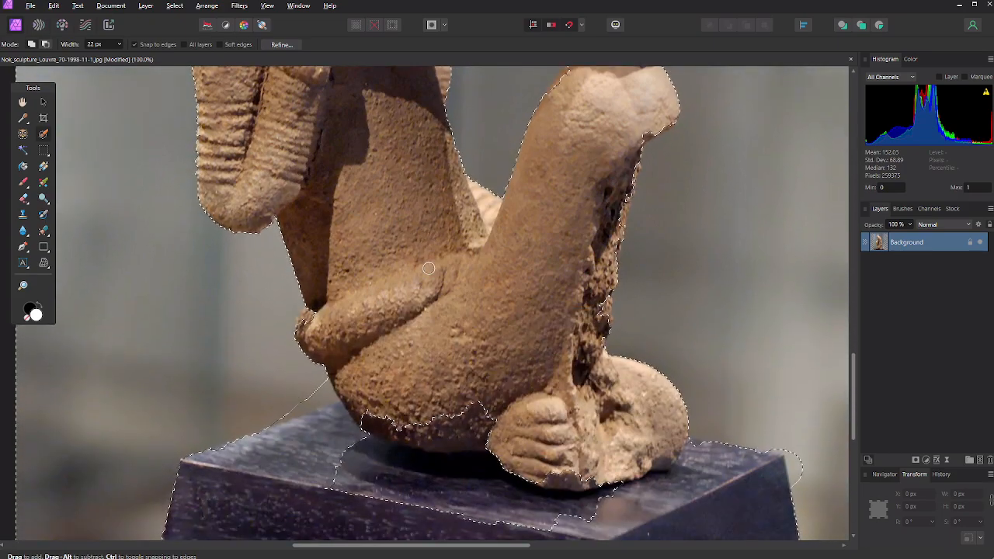
pyautogui.moveTo(315, 401)
pyautogui.mouseDown()
pyautogui.moveTo(333, 429)
pyautogui.moveTo(251, 493)
pyautogui.moveTo(410, 533)
pyautogui.moveTo(577, 522)
pyautogui.moveTo(726, 468)
pyautogui.moveTo(750, 509)
pyautogui.mouseUp()
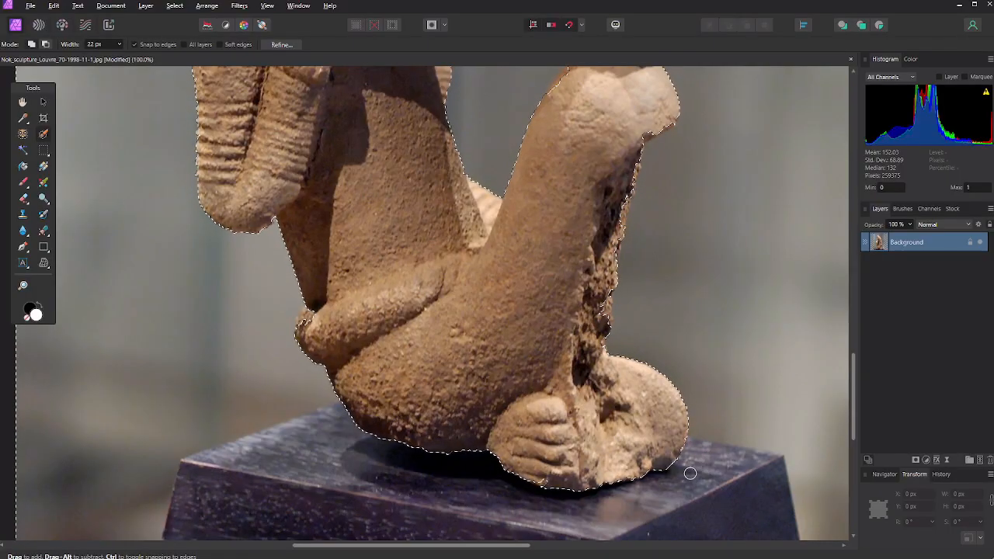
# Step: Examine the selection edge along the sculpture's feet, legs, back, face and headdress for inaccuracies
pyautogui.scroll(3, 691, 473)
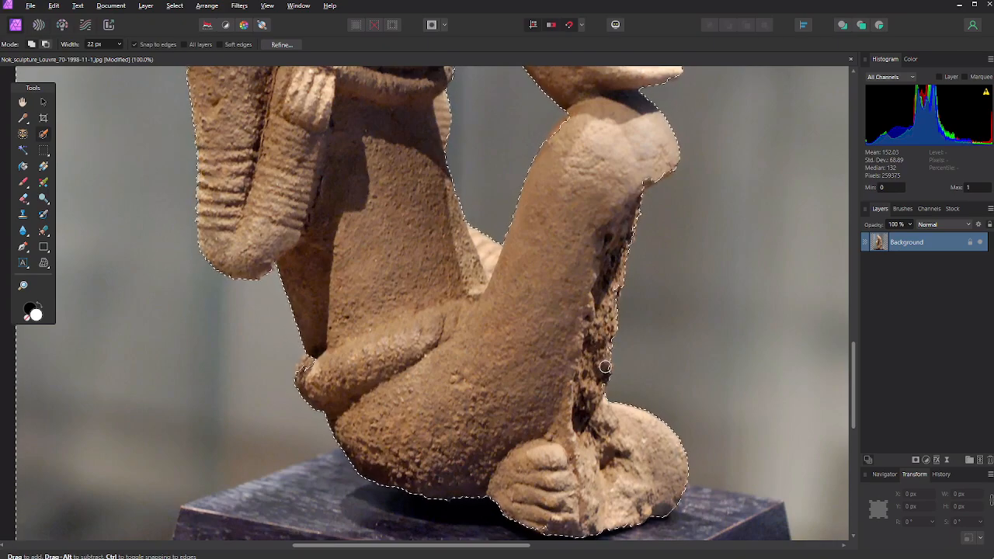
pyautogui.scroll(2, 599, 373)
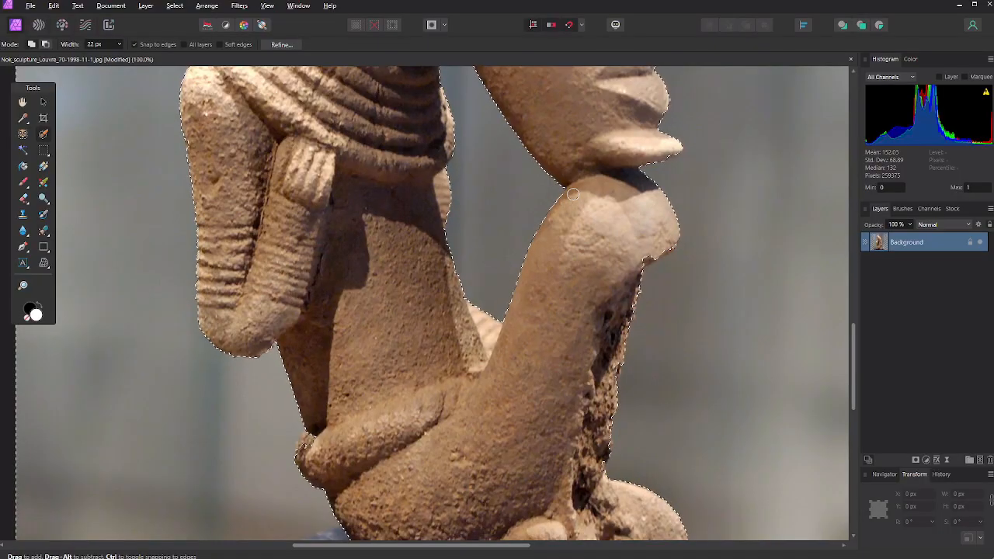
pyautogui.scroll(8, 560, 205)
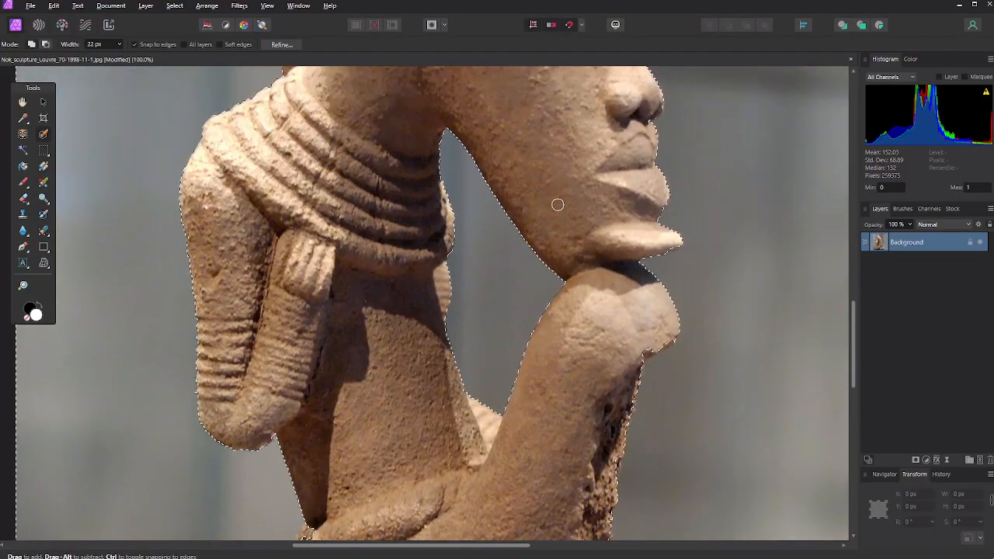
pyautogui.scroll(4, 558, 205)
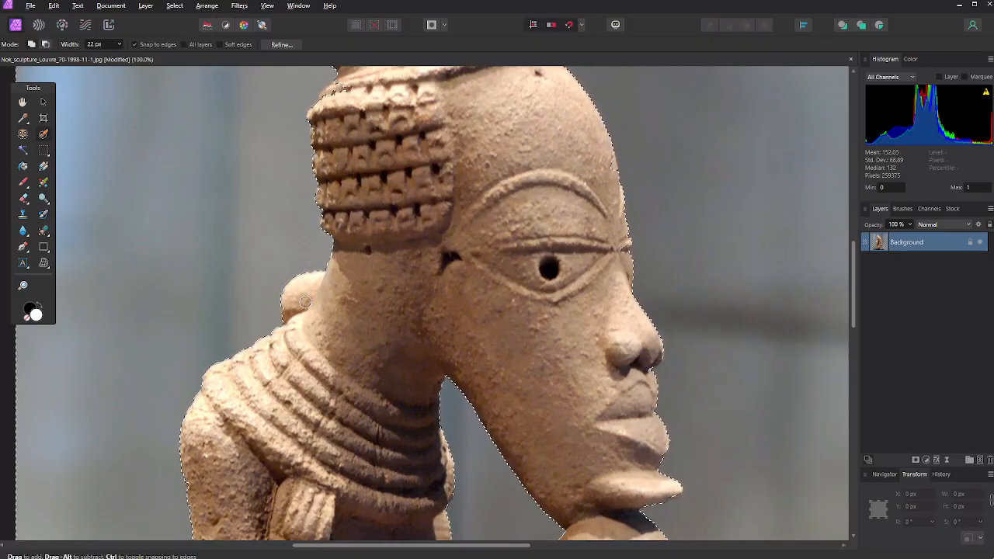
pyautogui.scroll(5, 307, 300)
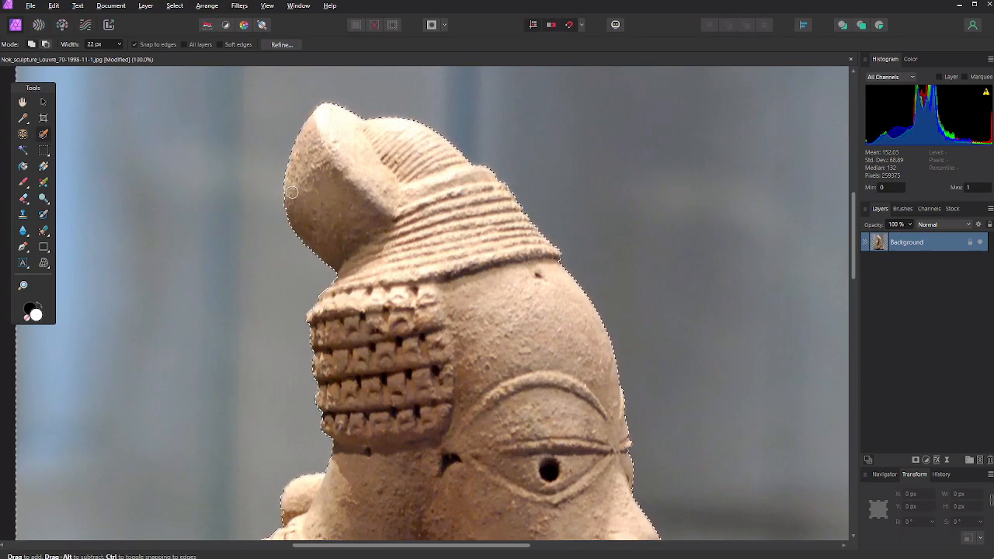
pyautogui.click(22, 286)
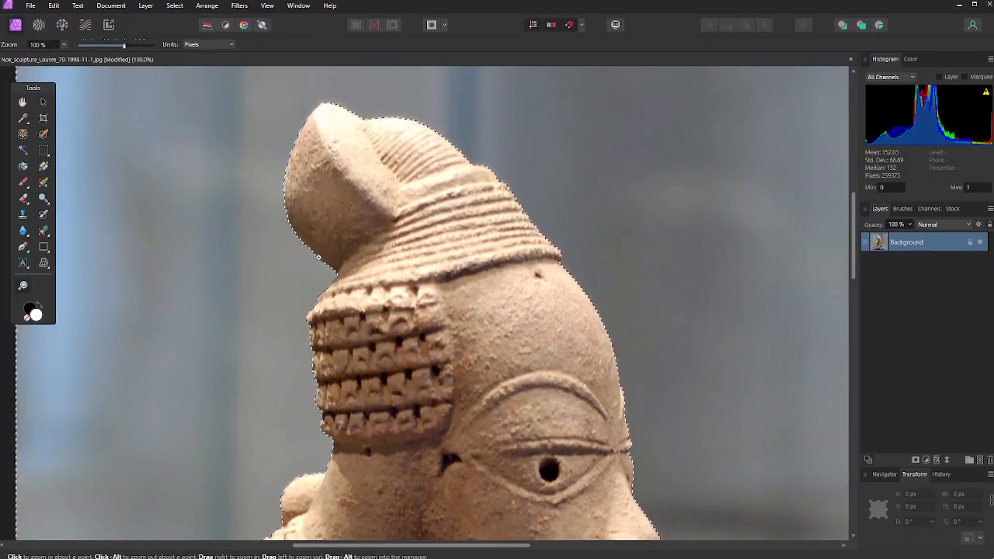
pyautogui.scroll(2, 318, 257)
pyautogui.scroll(-6, 318, 257)
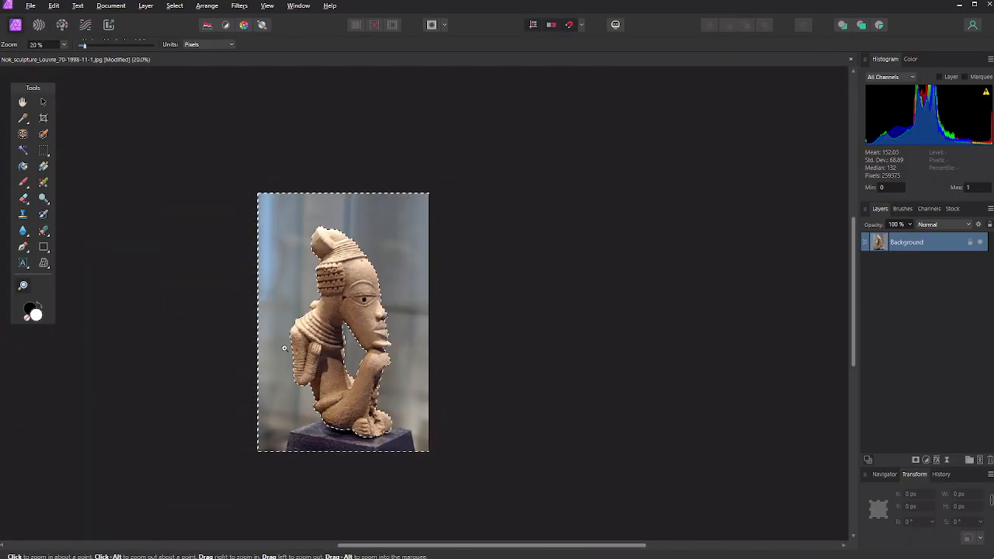
pyautogui.scroll(3, 357, 457)
pyautogui.scroll(1, 359, 458)
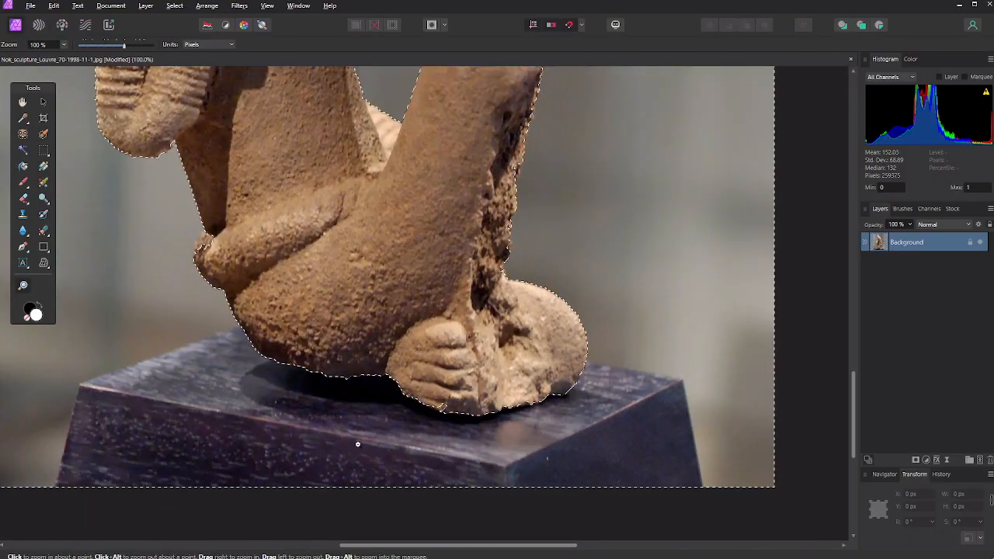
pyautogui.click(44, 135)
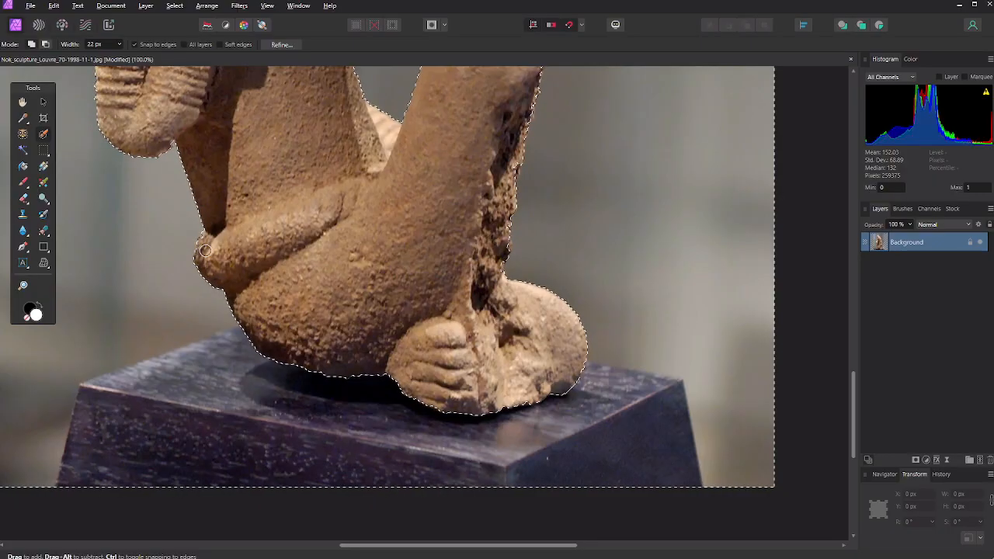
pyautogui.scroll(3, 204, 250)
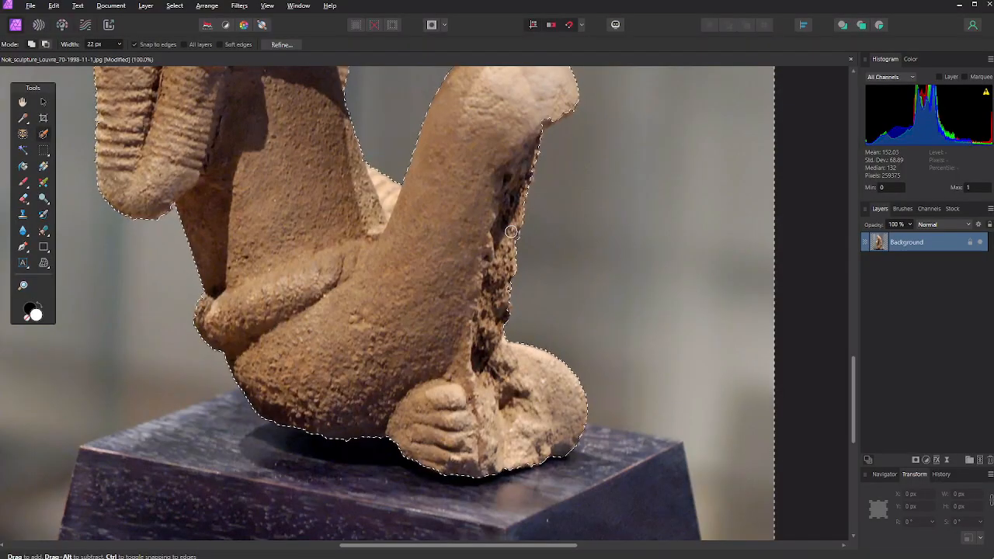
pyautogui.scroll(5, 512, 231)
pyautogui.scroll(12, 513, 238)
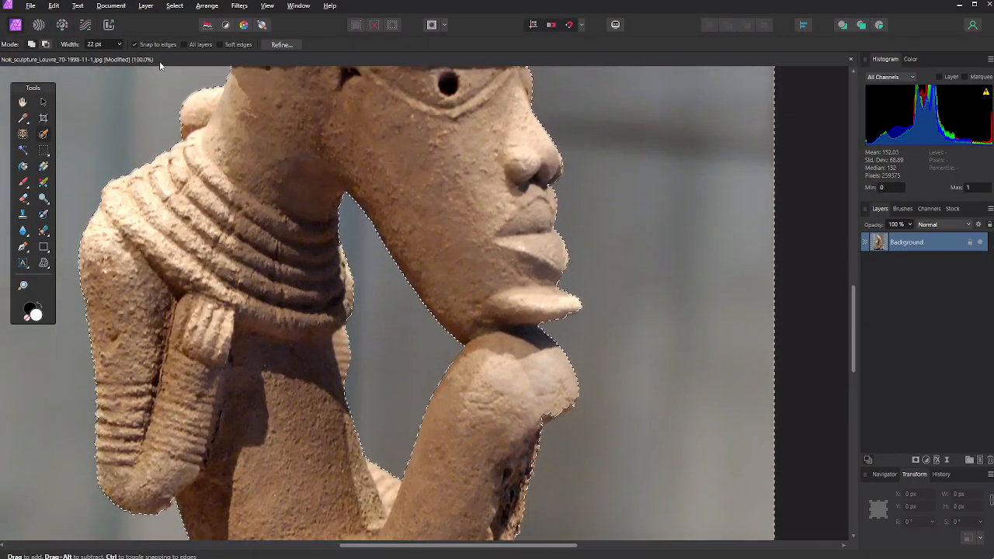
# Step: Invert the pixel selection so that it covers the sculpture instead of the background
pyautogui.click(175, 6)
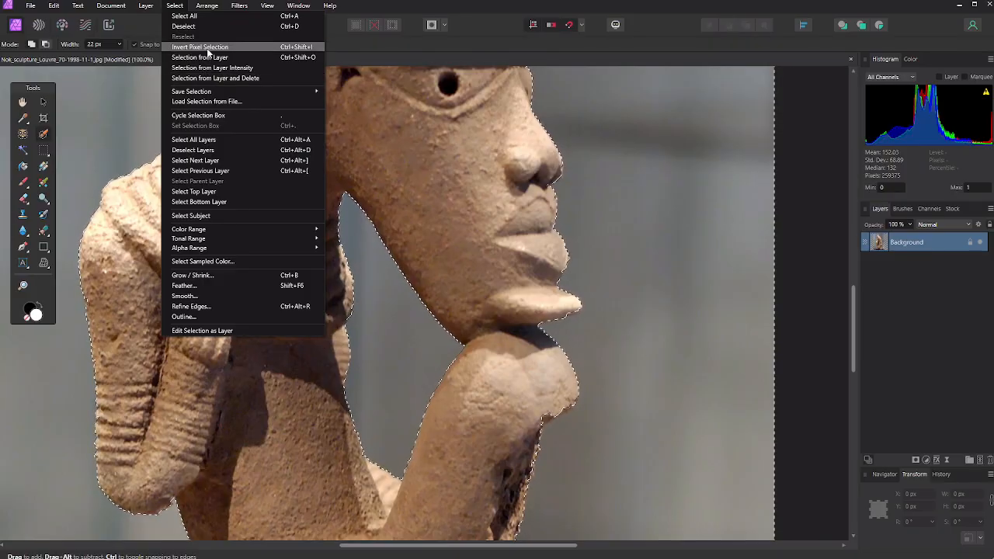
pyautogui.click(349, 168)
pyautogui.scroll(2, 358, 210)
pyautogui.scroll(4, 359, 211)
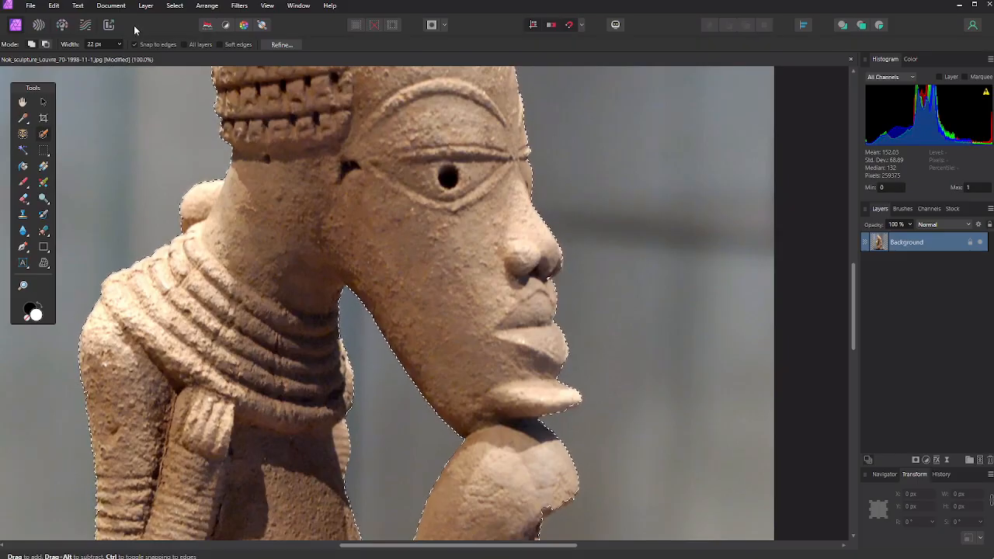
# Step: Feather the edge of the sculpture selection by a small radius
pyautogui.click(175, 5)
pyautogui.click(223, 286)
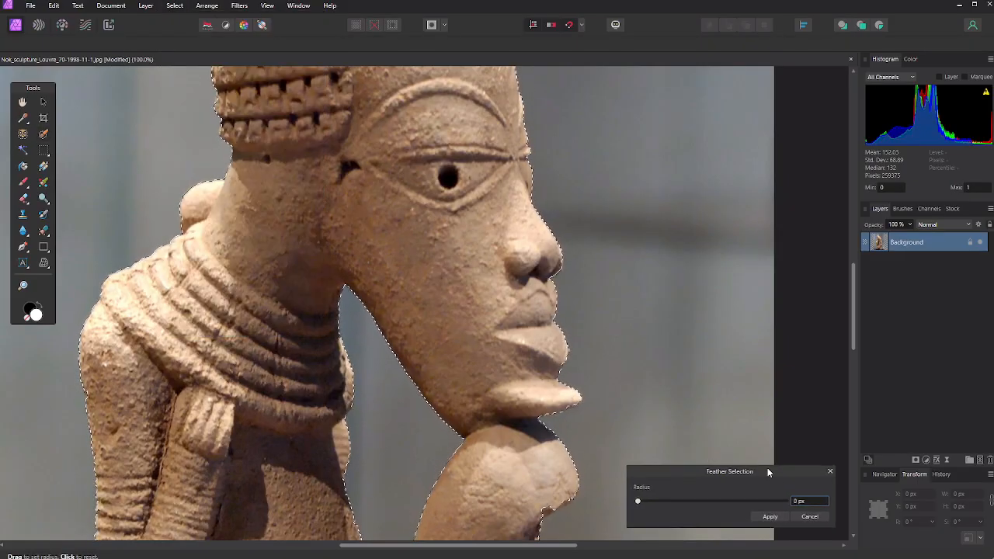
pyautogui.click(794, 504)
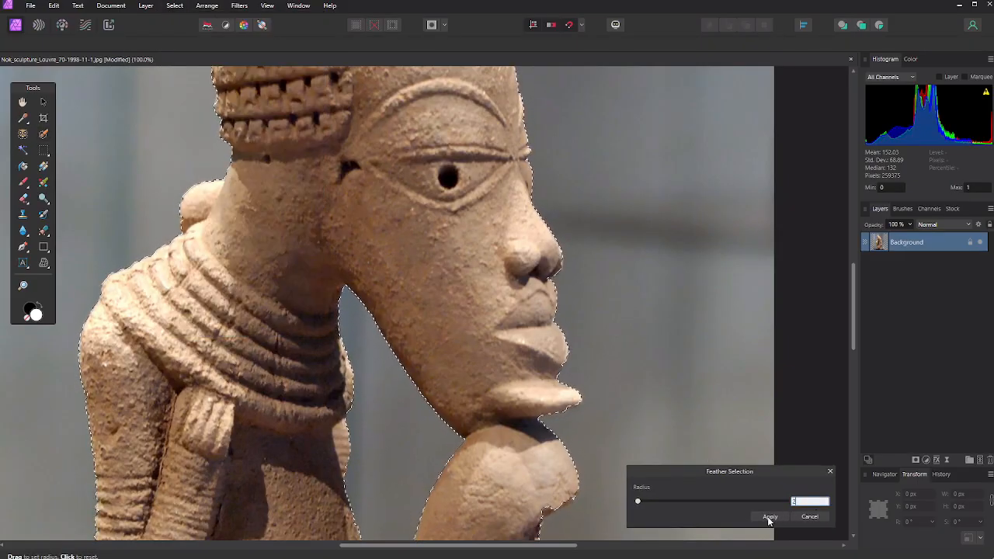
pyautogui.click(768, 516)
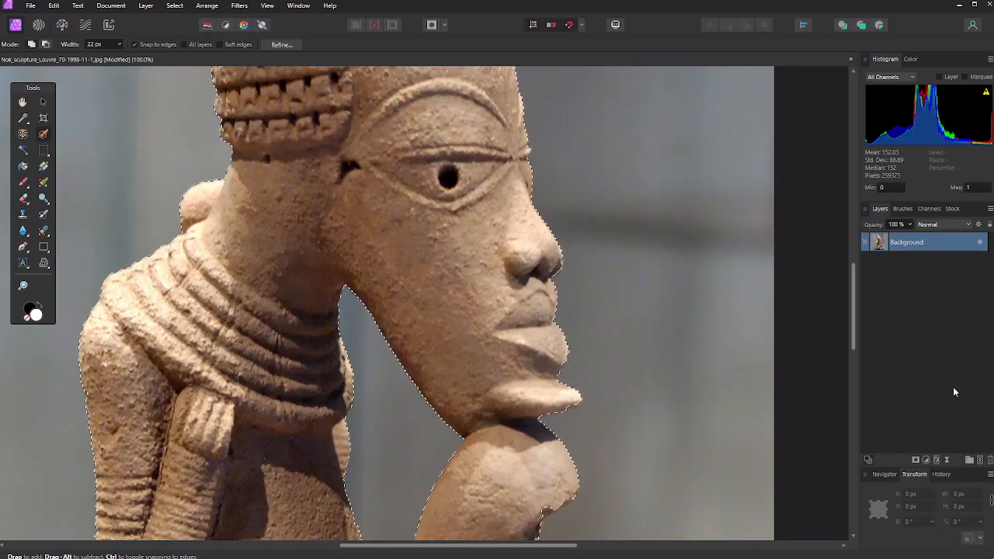
# Step: Add a new pixel layer, place it beneath the Background layer and rename it Colors
pyautogui.click(987, 460)
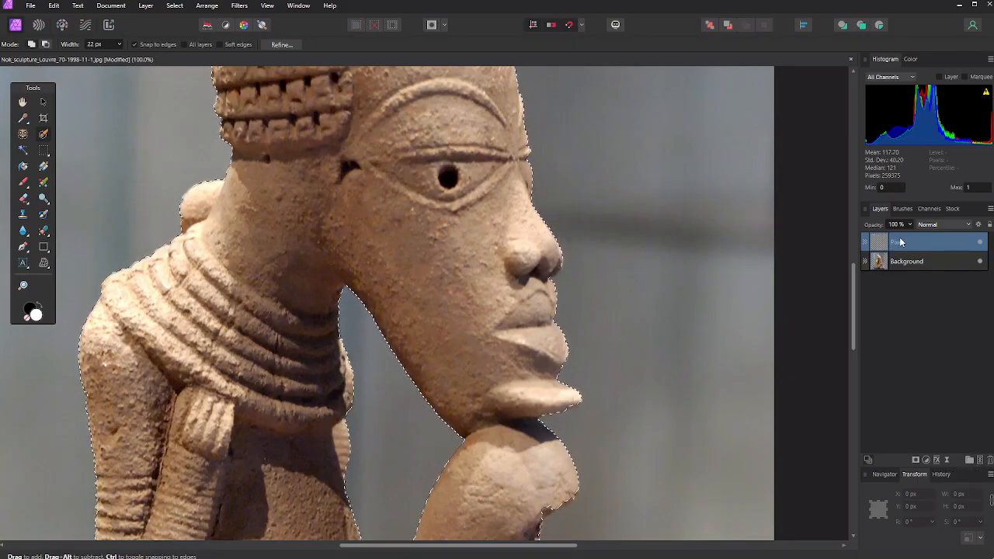
pyautogui.moveTo(903, 243); pyautogui.dragTo(905, 268)
pyautogui.doubleClick(905, 265)
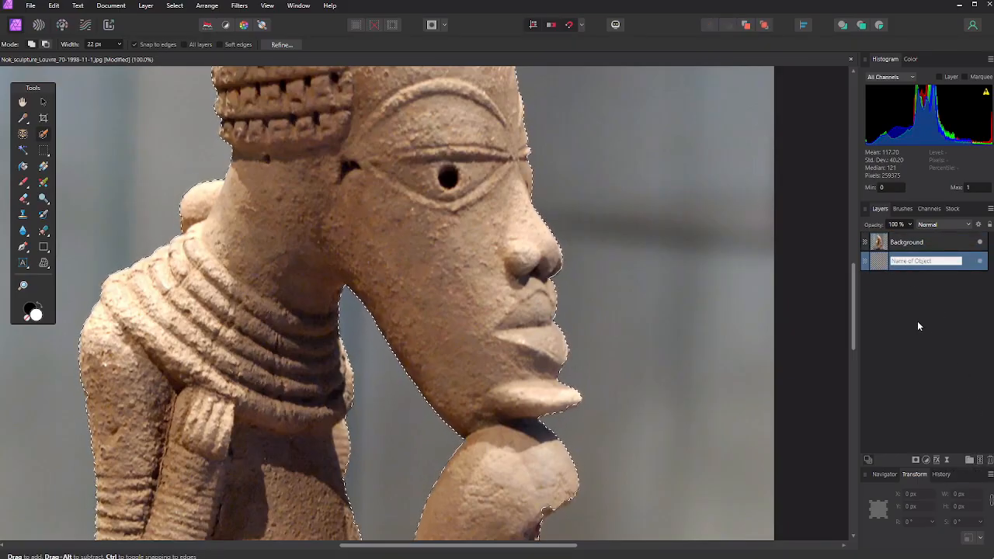
pyautogui.write('Colors')
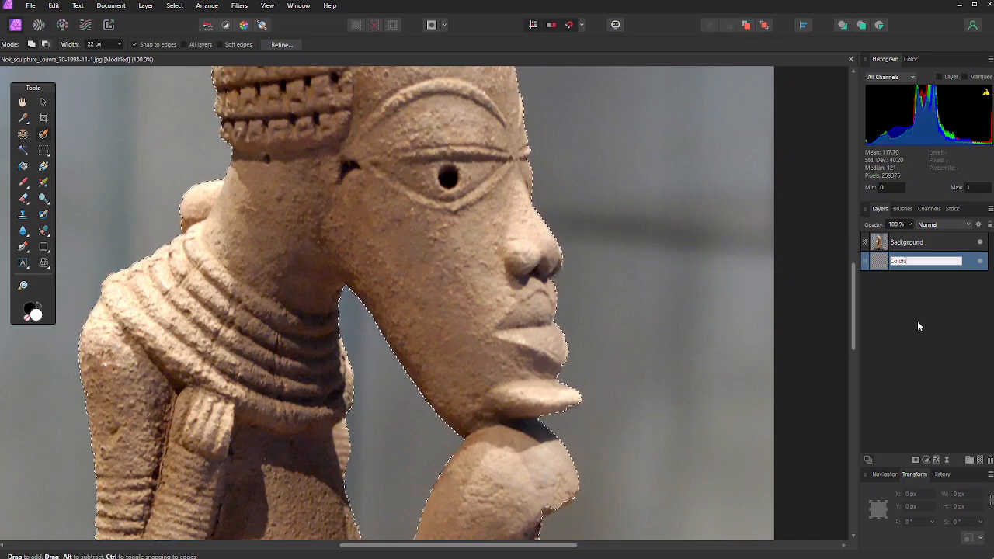
pyautogui.press('Return')
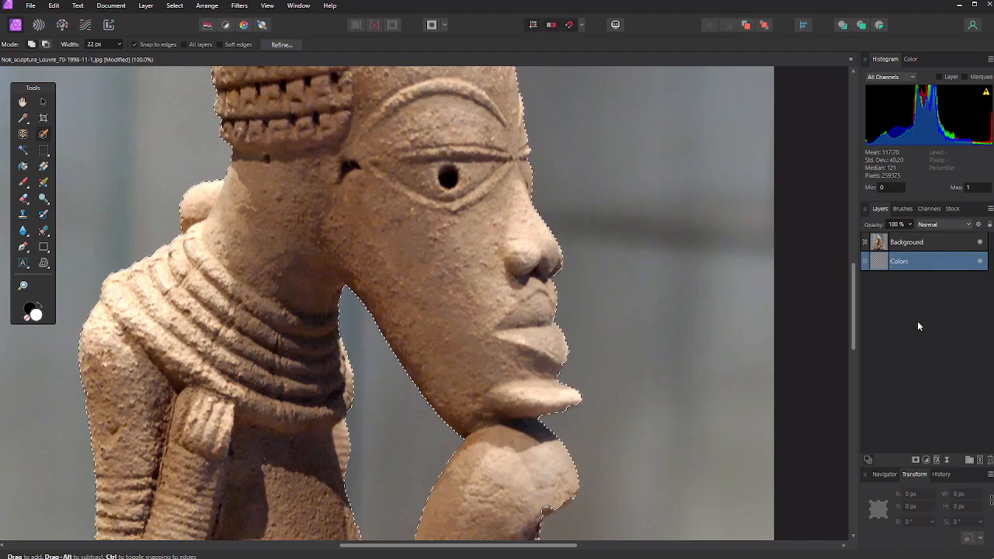
# Step: Set the Colors layer's blend mode to Overlay and nest it inside the Background layer
pyautogui.click(929, 224)
pyautogui.click(933, 375)
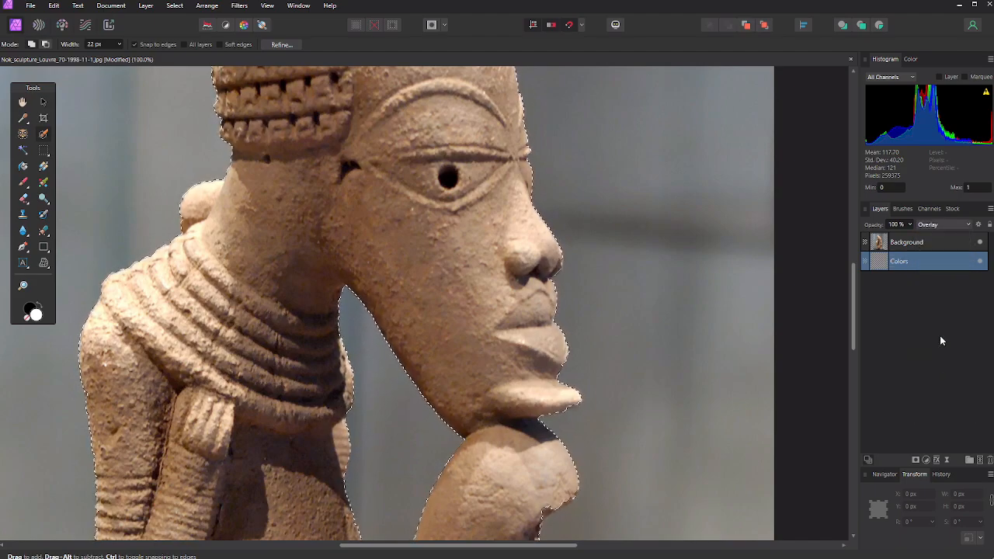
pyautogui.moveTo(930, 261); pyautogui.dragTo(925, 243)
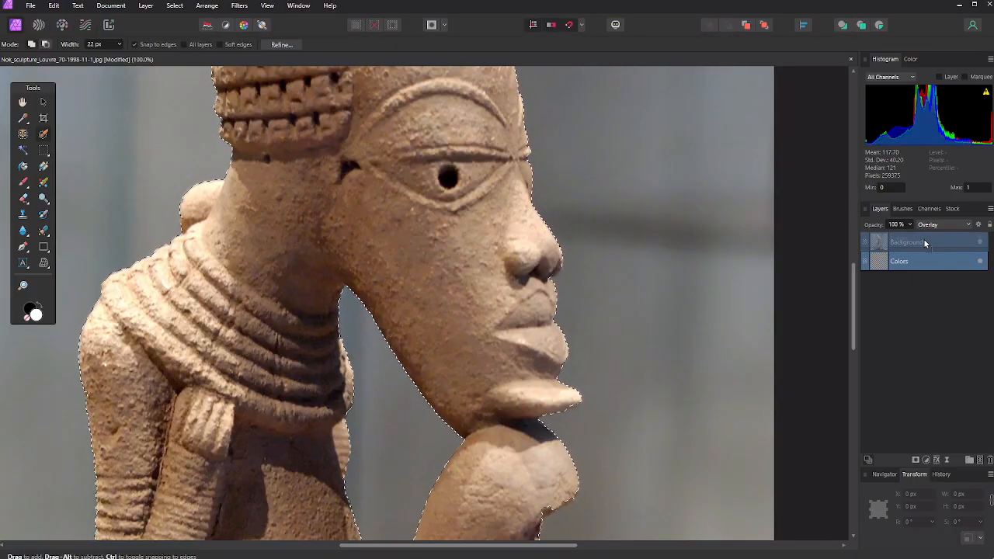
pyautogui.moveTo(925, 243); pyautogui.dragTo(926, 244)
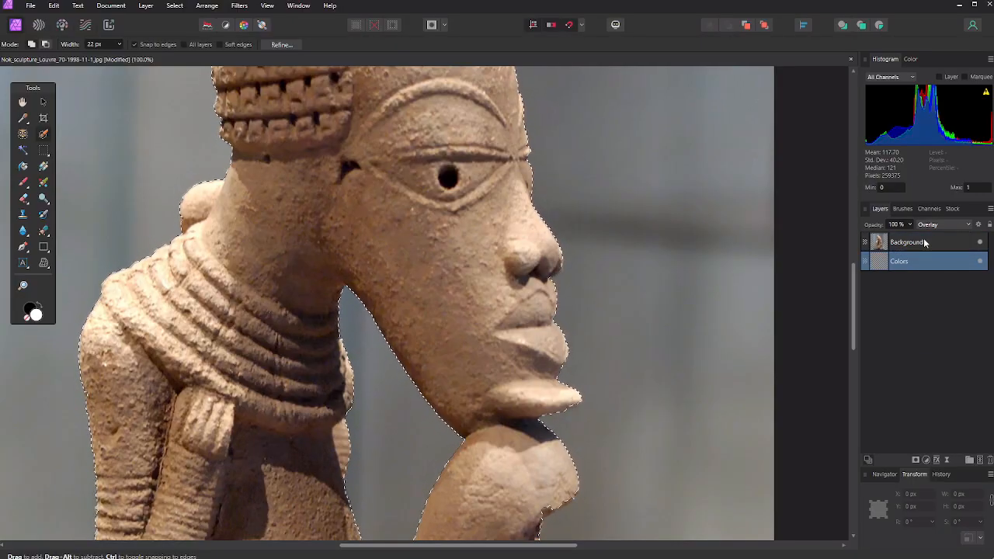
pyautogui.click(866, 250)
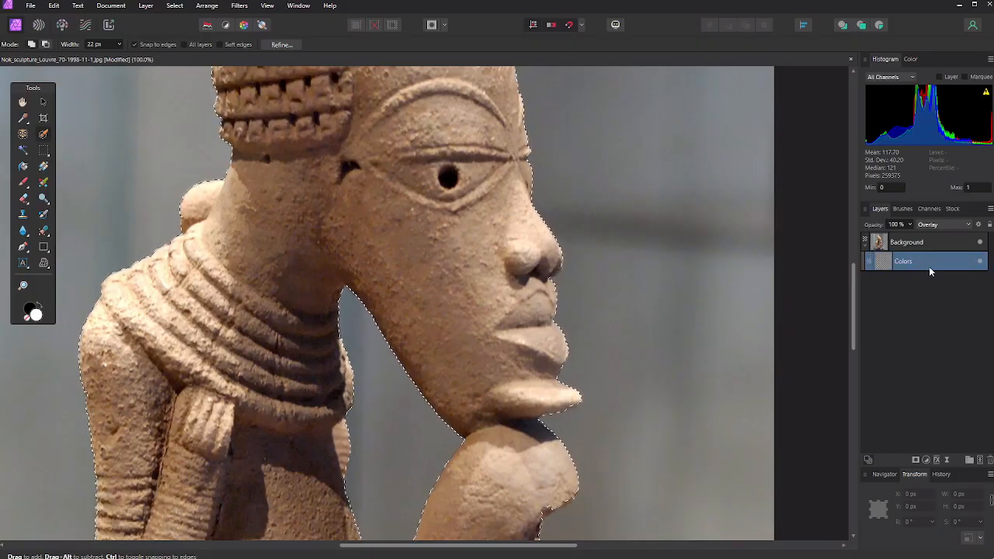
# Step: Add a mask made from the sculpture selection to the Colors layer
pyautogui.click(917, 461)
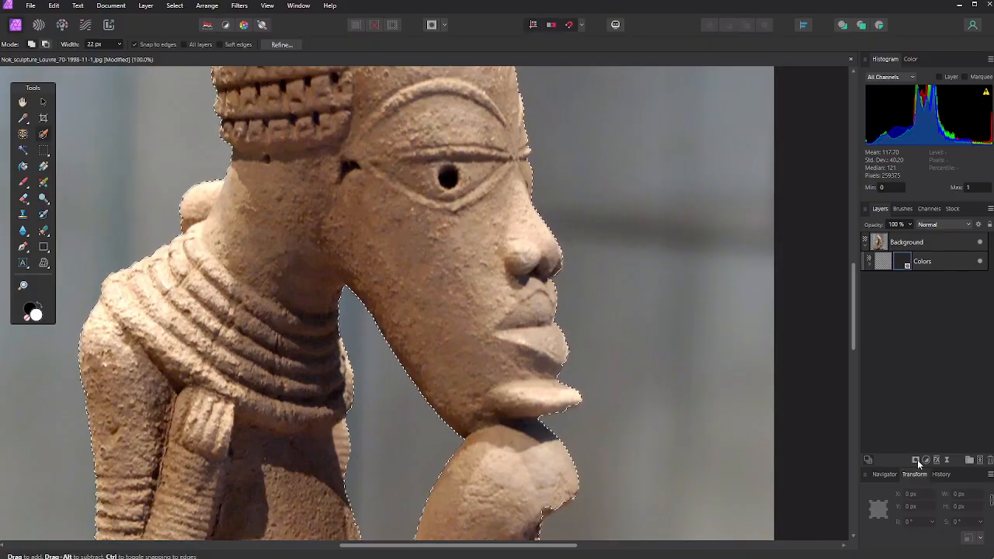
pyautogui.scroll(2, 658, 399)
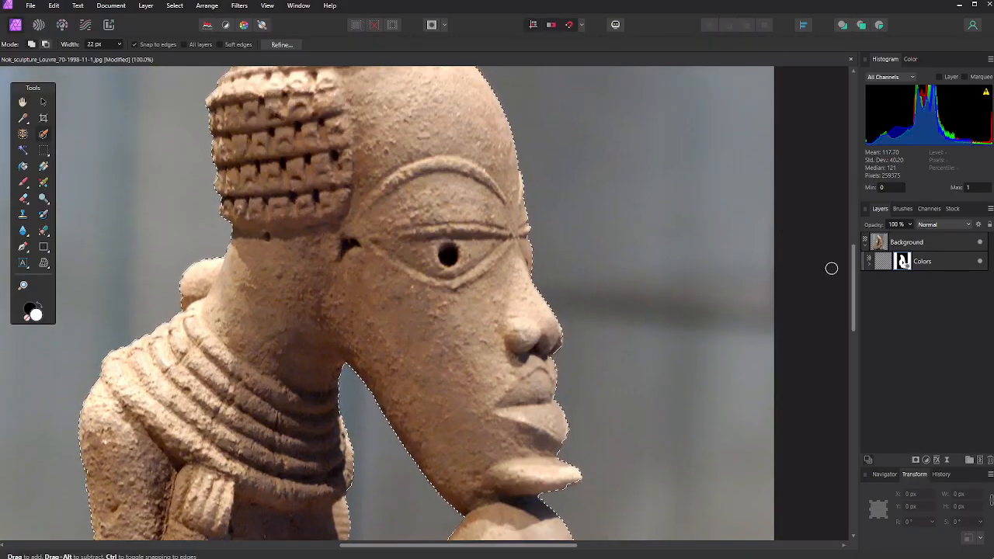
pyautogui.moveTo(854, 287); pyautogui.dragTo(856, 344)
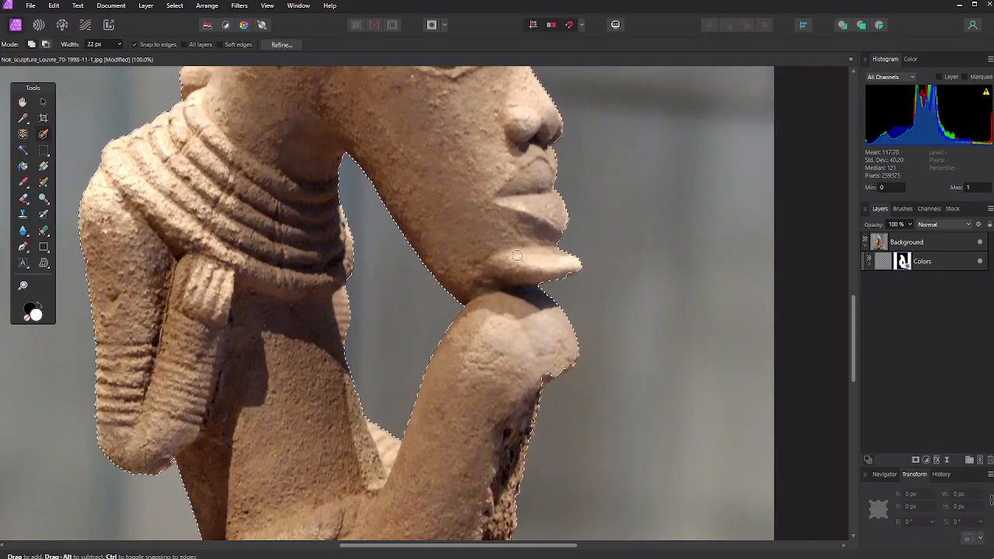
pyautogui.scroll(1, 482, 168)
pyautogui.scroll(10, 482, 168)
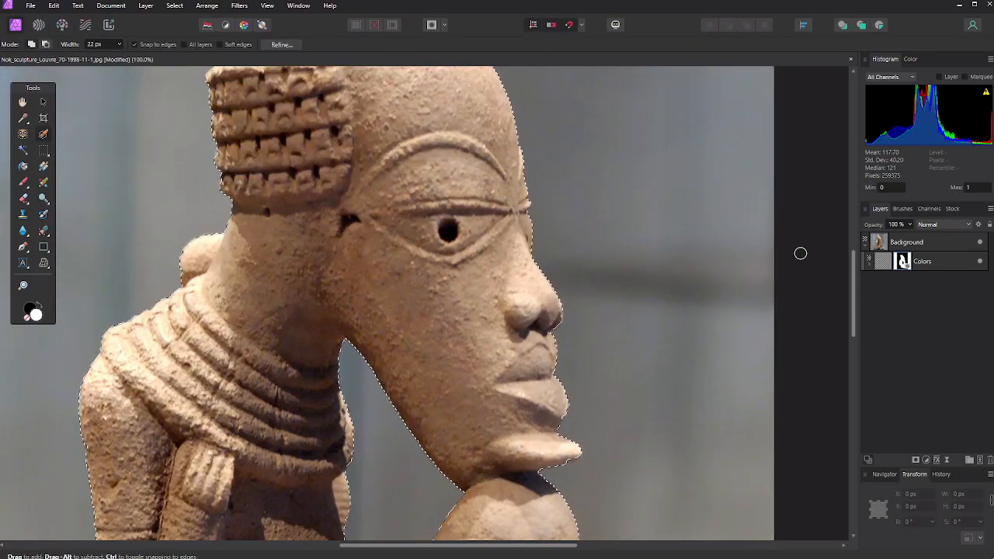
# Step: Set the masked Colors layer's blend mode to Overlay and make its pixel content active for painting
pyautogui.click(940, 225)
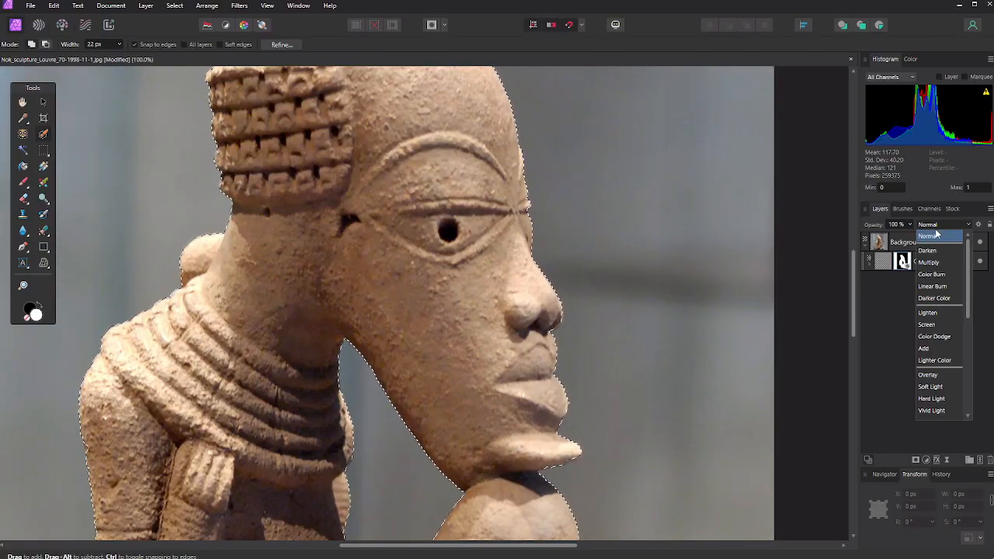
pyautogui.click(930, 376)
pyautogui.click(885, 264)
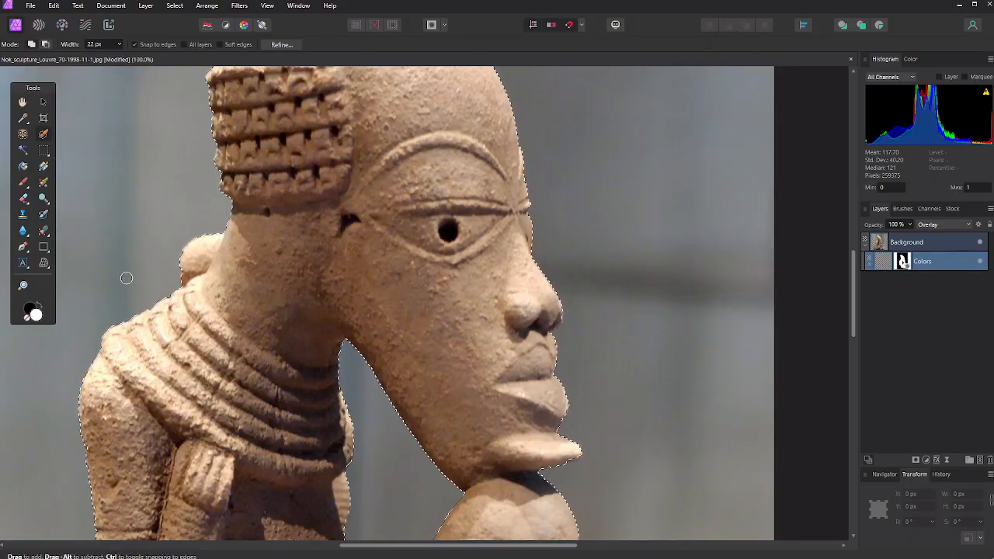
# Step: Set the white painting colour to the off-white F9F9F9
pyautogui.click(36, 316)
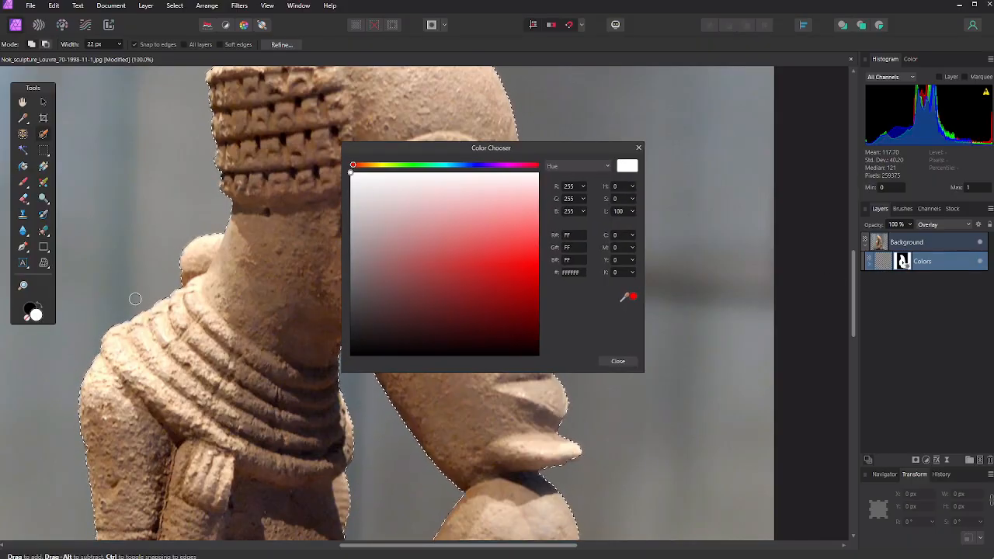
pyautogui.click(376, 166)
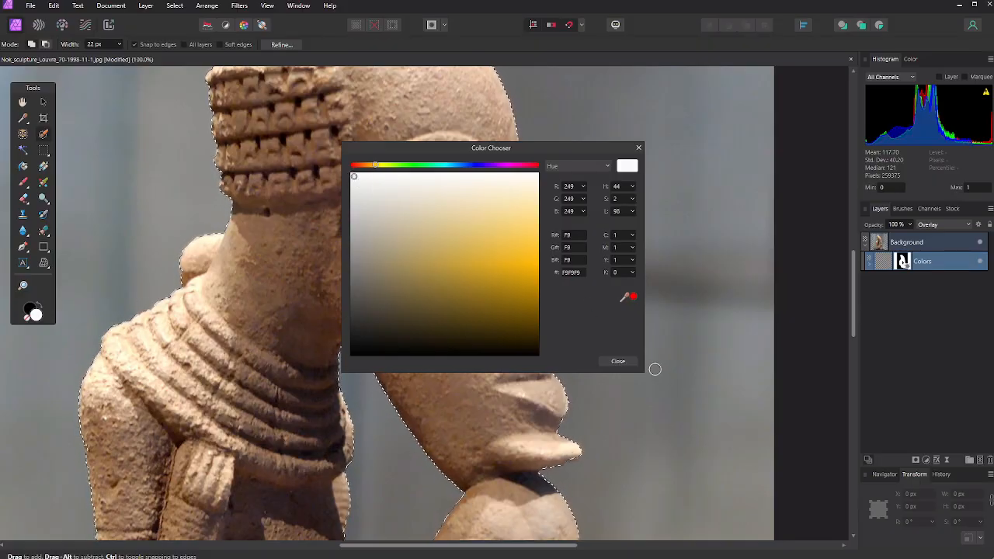
pyautogui.click(622, 362)
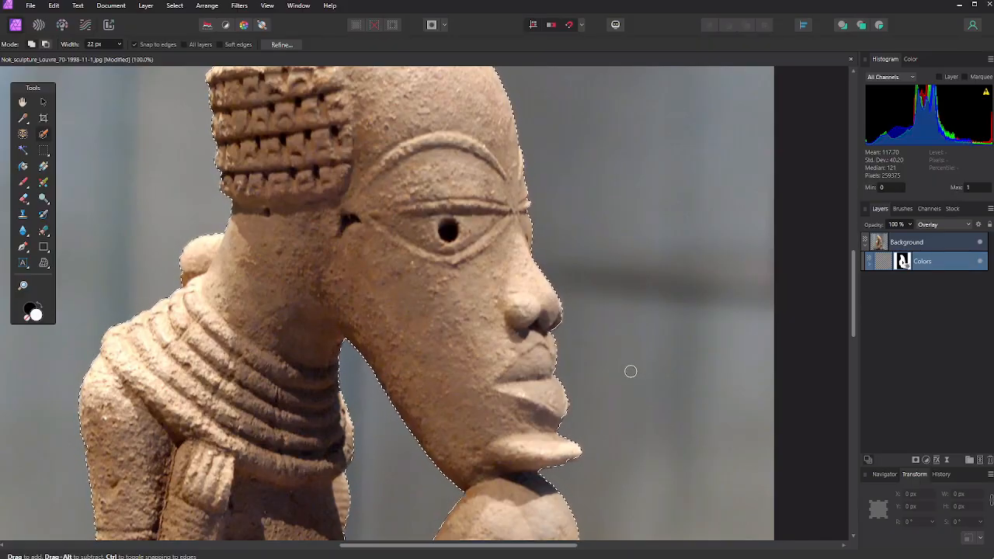
pyautogui.press('[')
pyautogui.press('[')
pyautogui.press('[')
pyautogui.press('[')
pyautogui.press(']')
pyautogui.press(']')
pyautogui.press(']')
pyautogui.press(']')
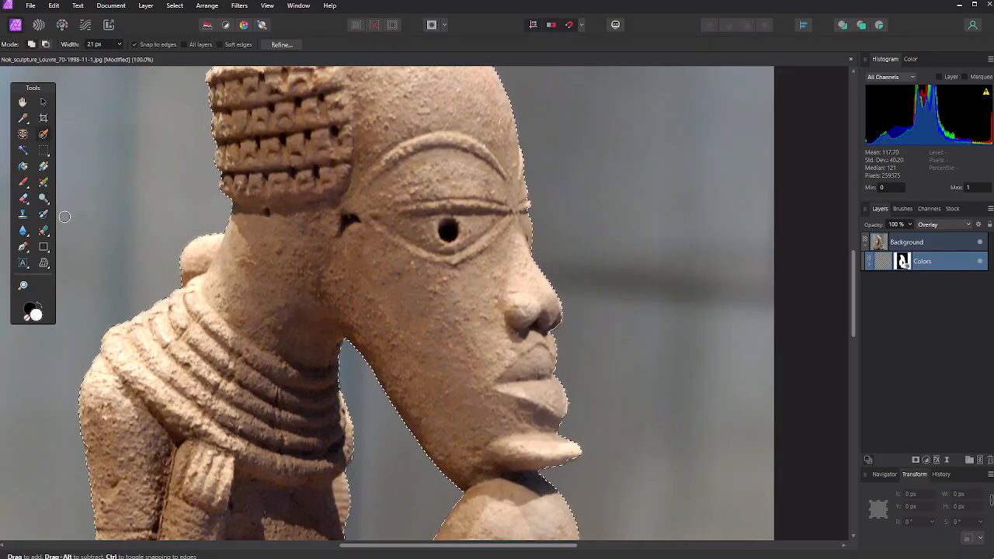
# Step: Paint the eye around the pupil off-white on the Colors layer, using a 16 px Paint Brush
pyautogui.press('b')
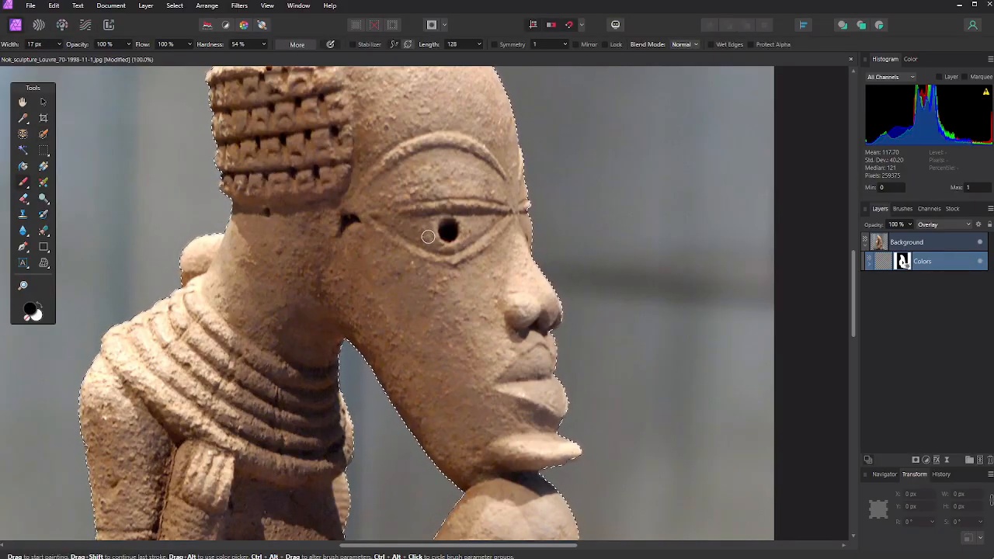
pyautogui.press('[')
pyautogui.moveTo(384, 221); pyautogui.dragTo(429, 224)
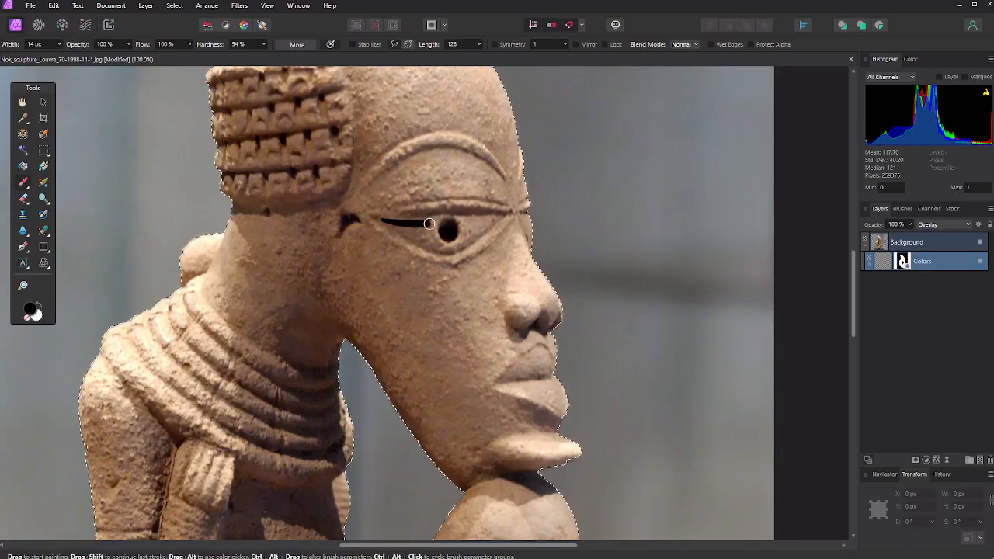
pyautogui.hotkey('ctrl', 'z')
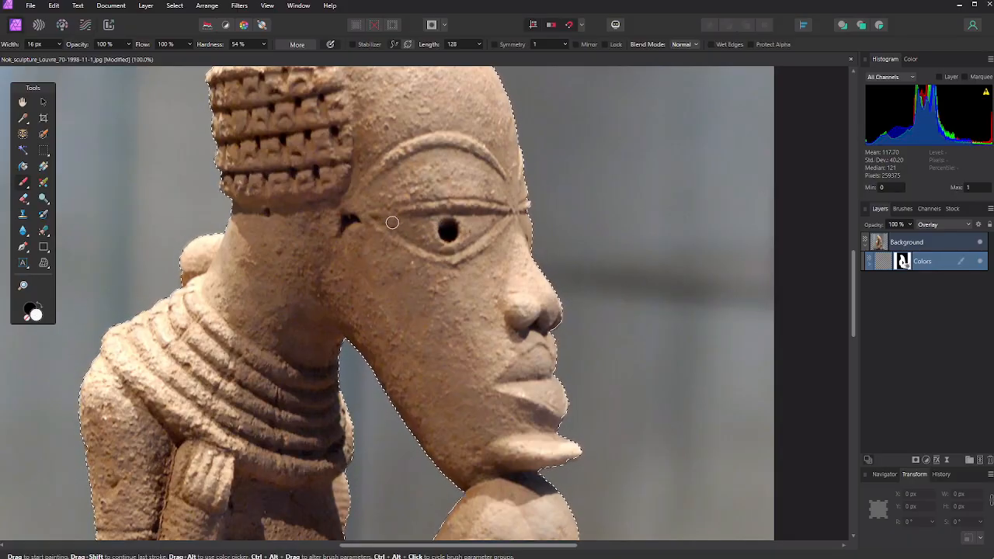
pyautogui.moveTo(381, 222); pyautogui.dragTo(461, 221)
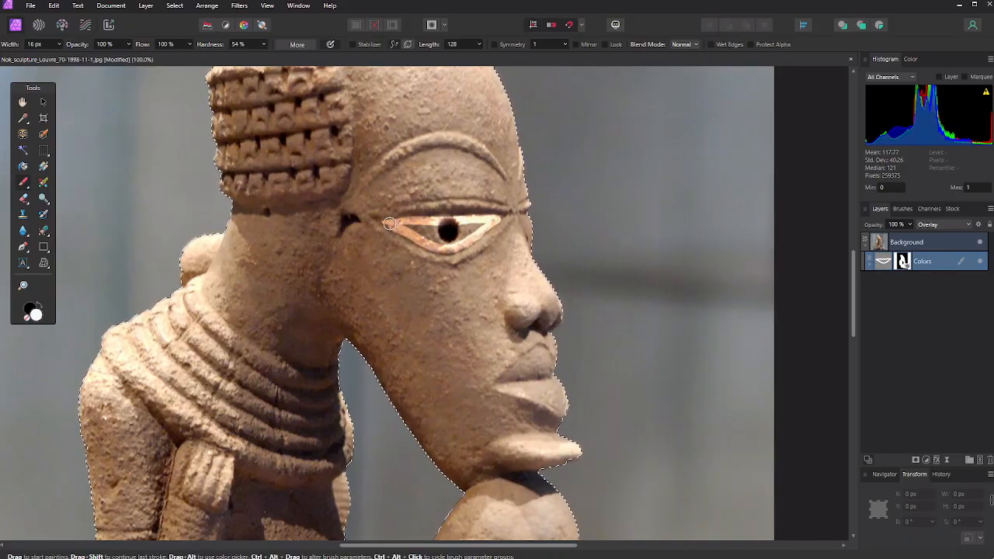
pyautogui.moveTo(389, 224)
pyautogui.mouseDown()
pyautogui.moveTo(439, 234)
pyautogui.moveTo(419, 234)
pyautogui.moveTo(471, 229)
pyautogui.mouseUp()
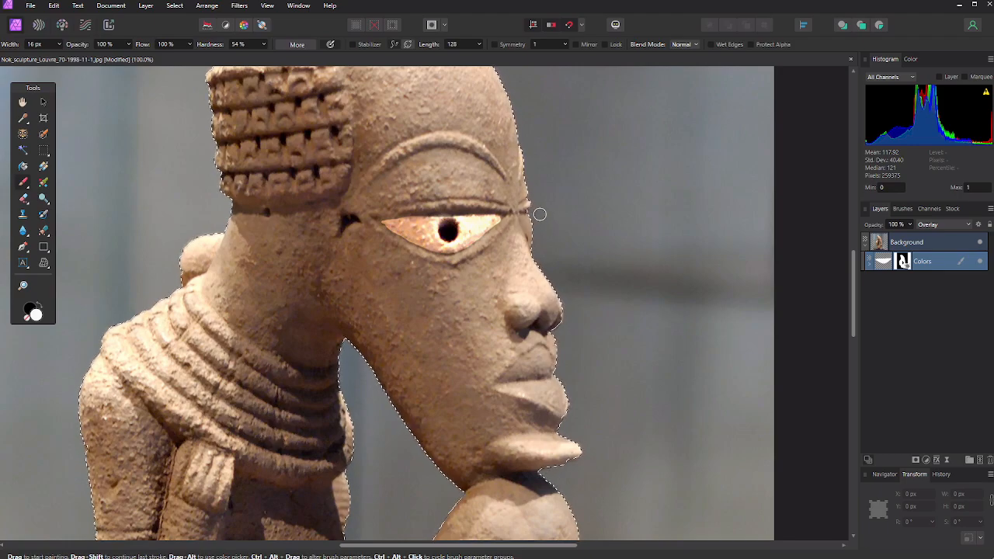
# Step: Set the black painting colour to the dark brown 48261F and paint a patch on the forehead with a 50 px brush
pyautogui.scroll(3, 525, 235)
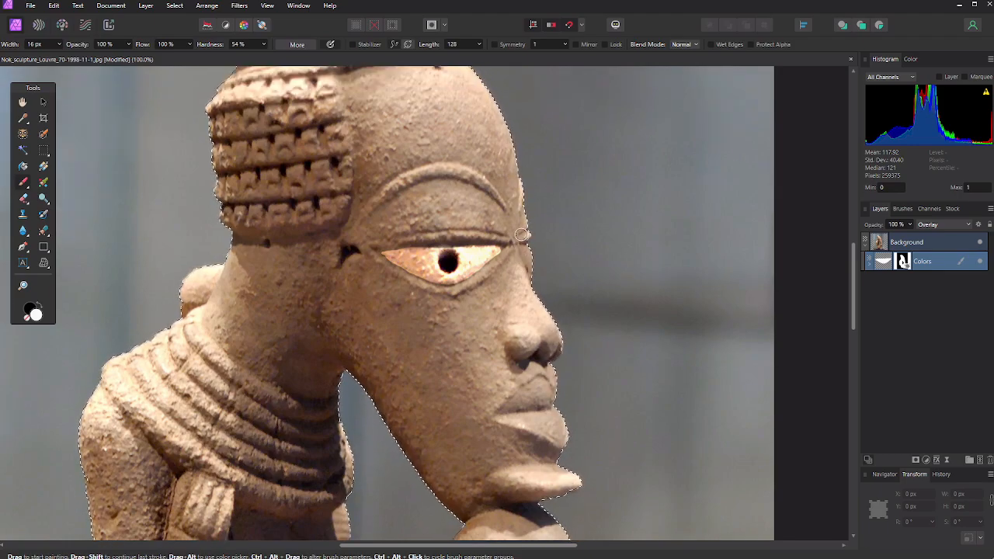
pyautogui.scroll(1, 521, 235)
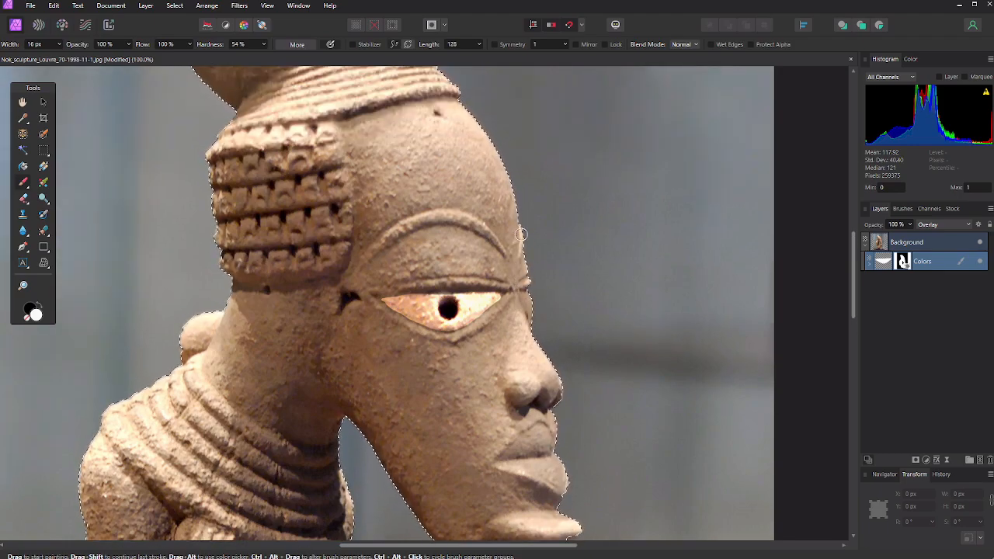
pyautogui.doubleClick(34, 313)
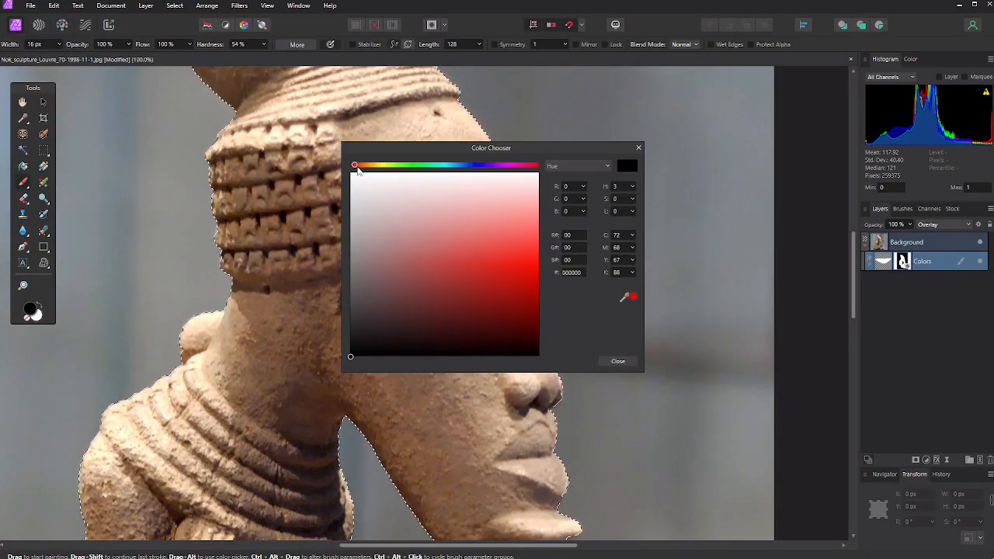
pyautogui.moveTo(355, 166); pyautogui.dragTo(357, 167)
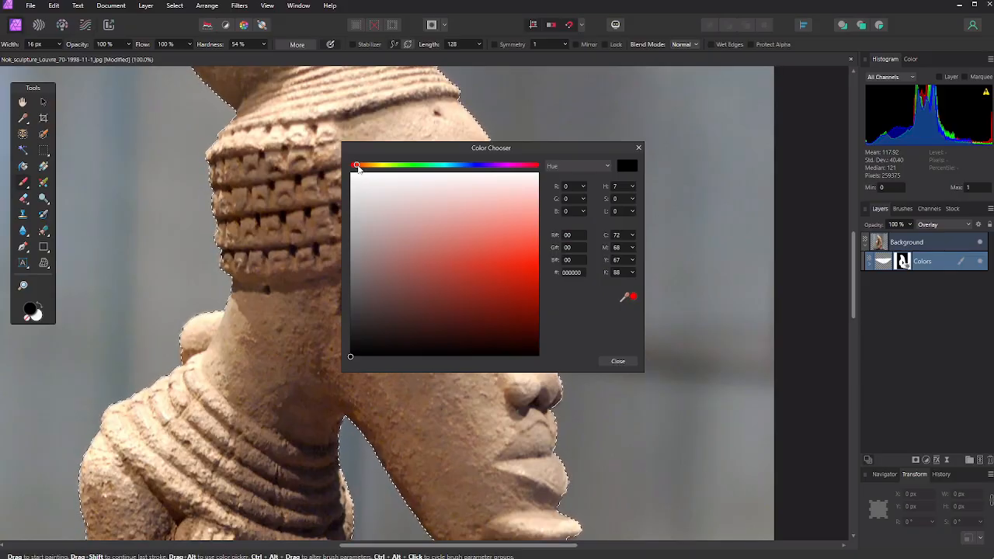
pyautogui.moveTo(357, 167); pyautogui.dragTo(360, 167)
pyautogui.moveTo(386, 336); pyautogui.dragTo(427, 319)
pyautogui.click(617, 362)
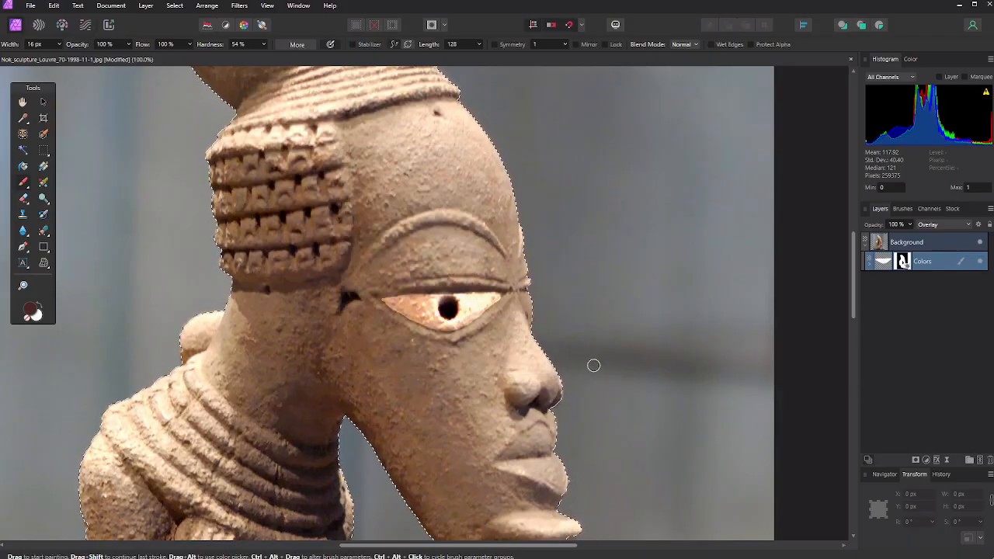
pyautogui.moveTo(434, 170)
pyautogui.mouseDown()
pyautogui.moveTo(488, 183)
pyautogui.moveTo(464, 167)
pyautogui.moveTo(482, 175)
pyautogui.moveTo(490, 199)
pyautogui.moveTo(449, 186)
pyautogui.mouseUp()
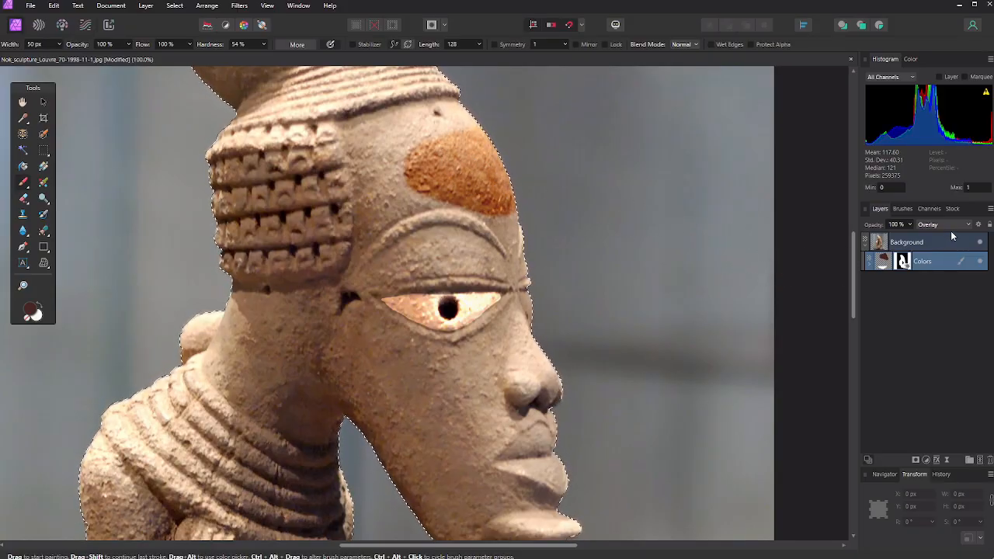
# Step: Try the Multiply blend mode on the Colors layer by extending the forehead patch, and return the layer to Overlay
pyautogui.click(951, 225)
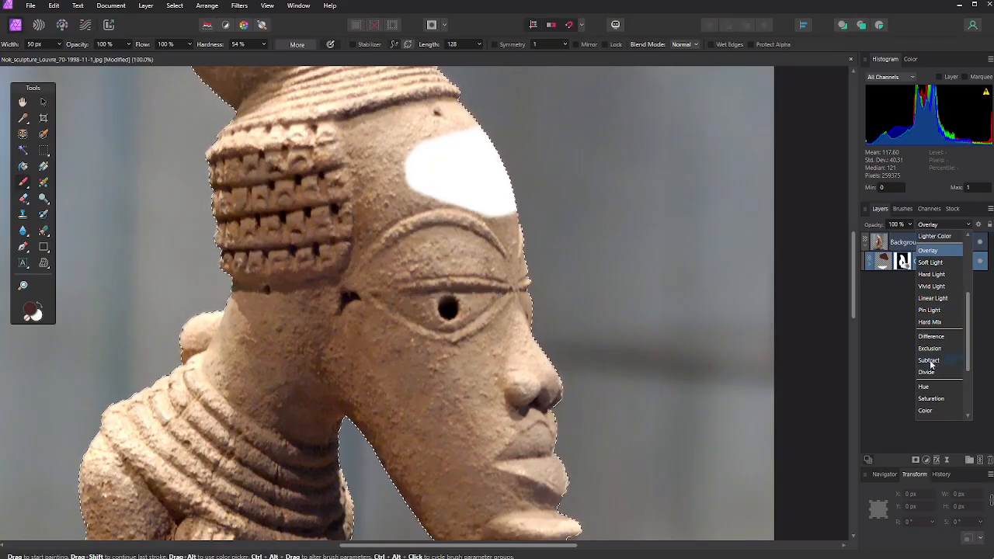
pyautogui.moveTo(968, 317)
pyautogui.mouseDown()
pyautogui.moveTo(968, 285)
pyautogui.moveTo(954, 267)
pyautogui.mouseUp()
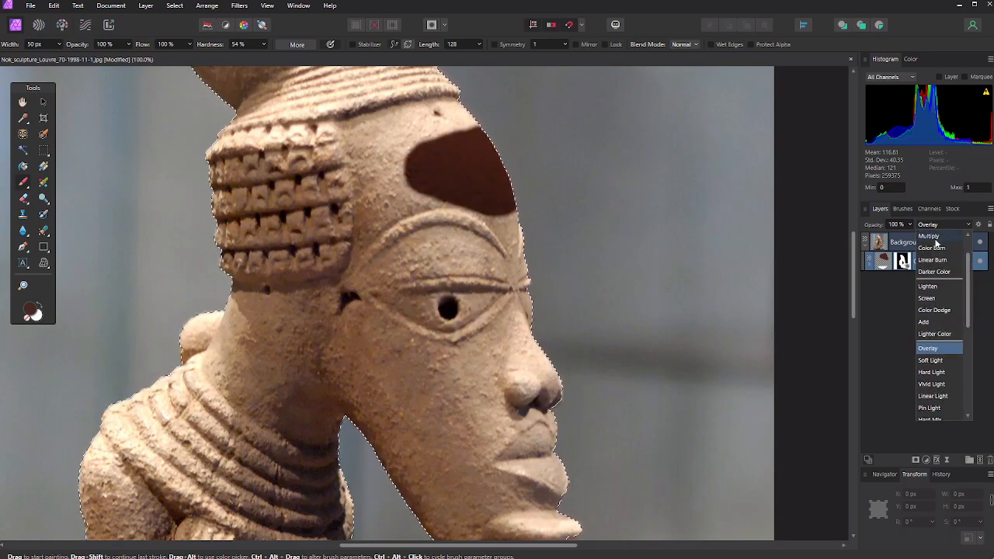
pyautogui.click(932, 236)
pyautogui.moveTo(451, 165)
pyautogui.mouseDown()
pyautogui.moveTo(414, 187)
pyautogui.moveTo(389, 185)
pyautogui.moveTo(384, 170)
pyautogui.moveTo(404, 153)
pyautogui.mouseUp()
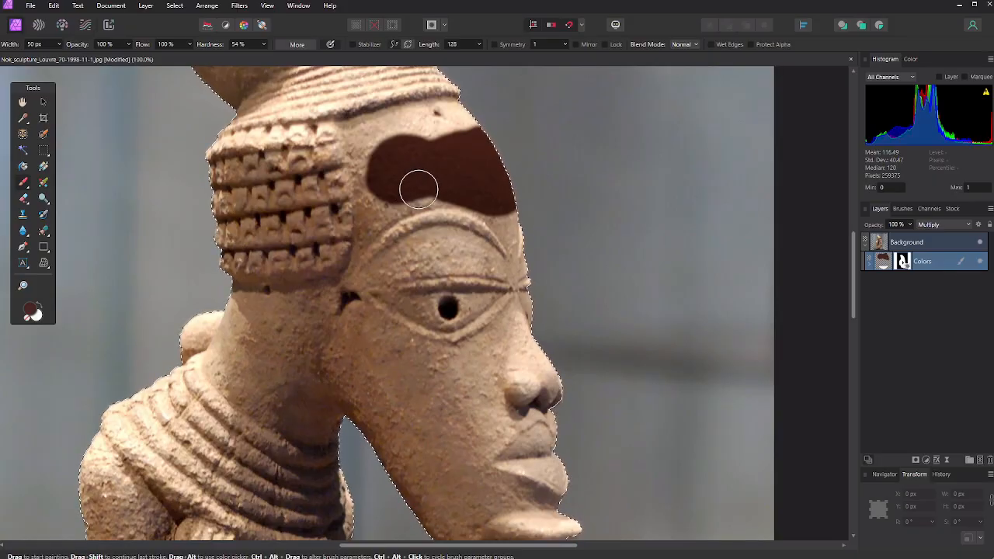
pyautogui.click(930, 225)
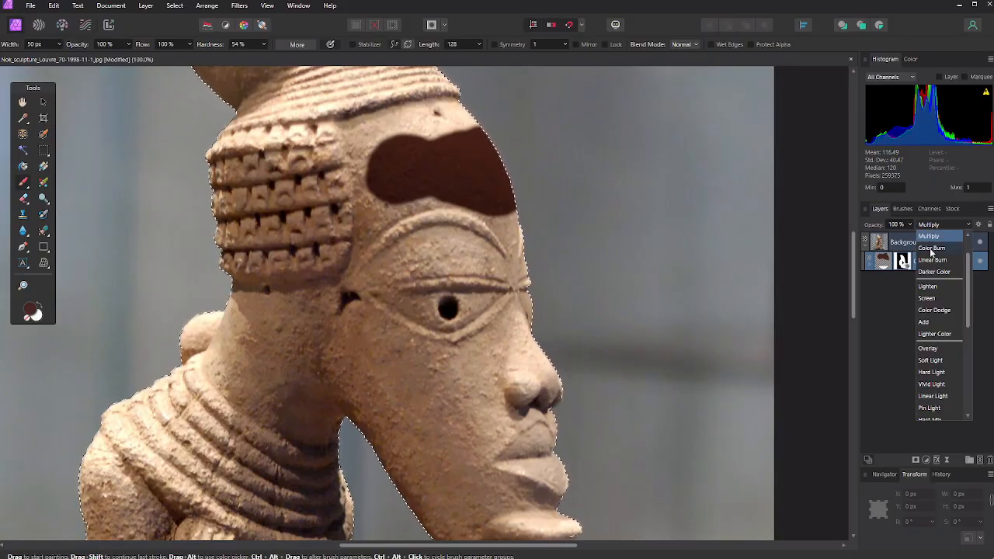
pyautogui.click(933, 350)
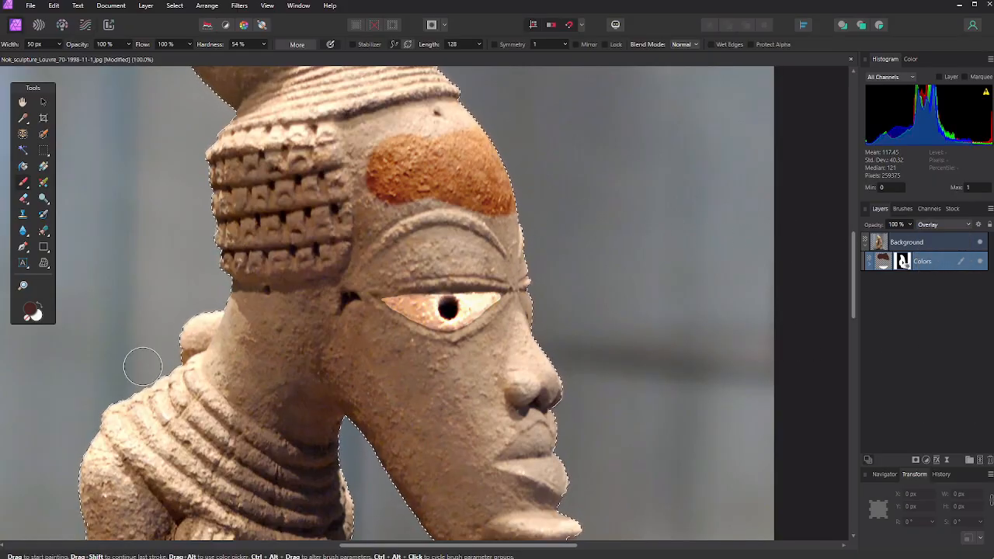
# Step: Darken the brown painting colour to 2E1A15
pyautogui.click(35, 314)
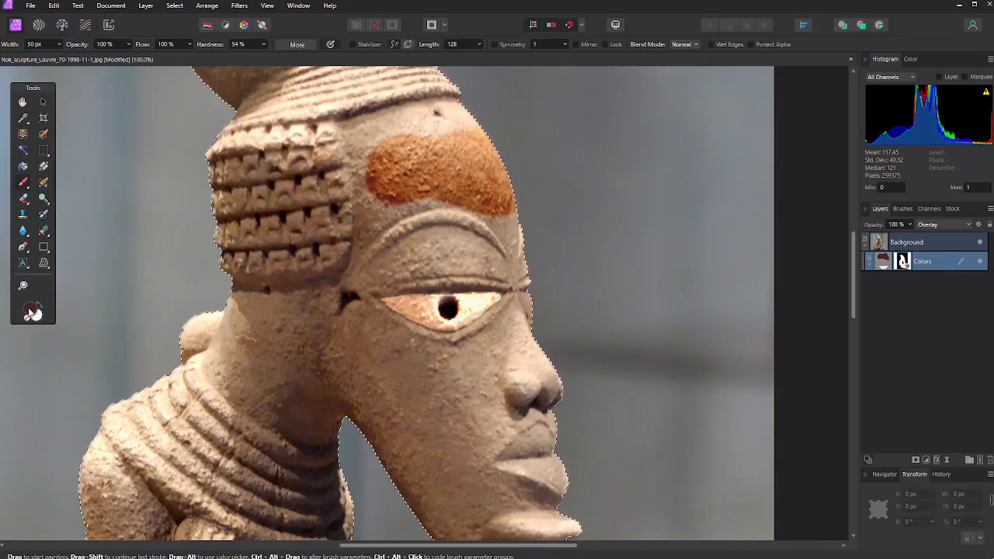
pyautogui.doubleClick(31, 313)
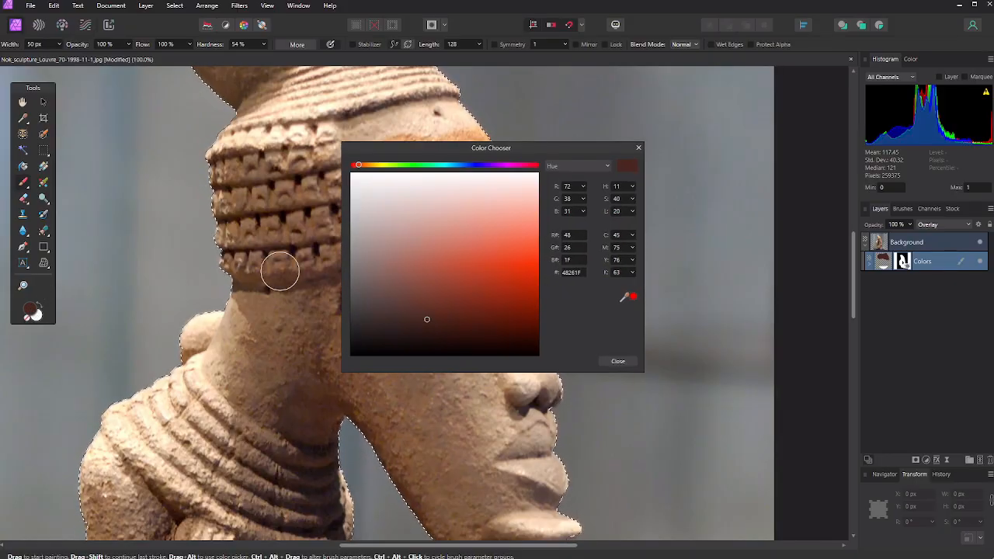
pyautogui.click(423, 335)
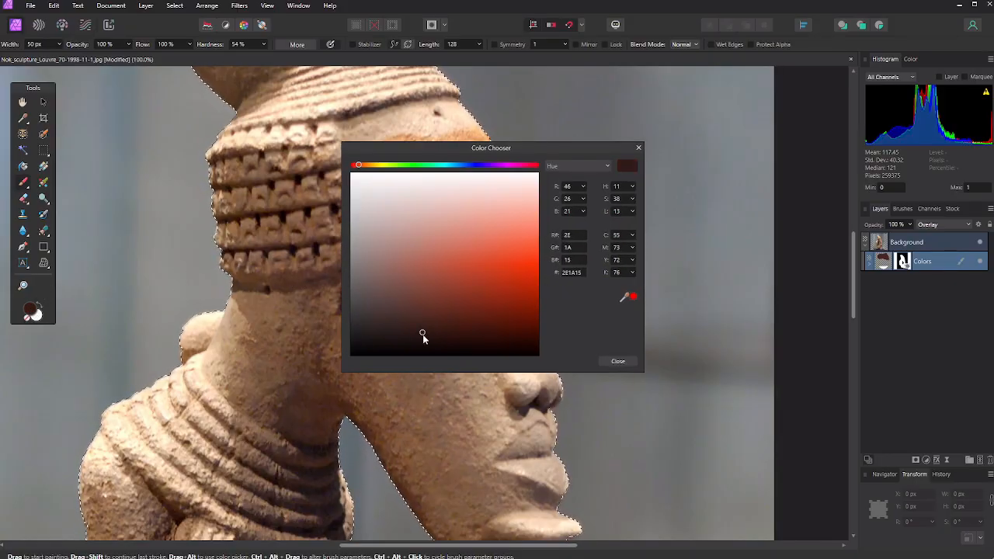
pyautogui.click(616, 361)
# Step: Paint the whole forehead dark brown up to the headband, hair edge and eyebrow, reducing the brush to 25 px for the borders
pyautogui.moveTo(412, 191)
pyautogui.mouseDown()
pyautogui.moveTo(400, 158)
pyautogui.moveTo(458, 180)
pyautogui.mouseUp()
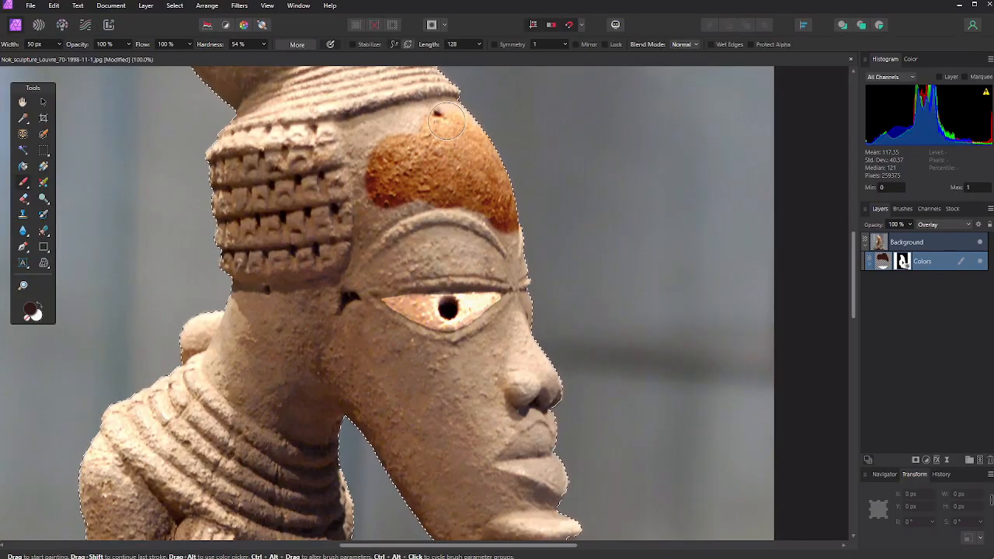
pyautogui.moveTo(430, 158)
pyautogui.mouseDown()
pyautogui.moveTo(384, 133)
pyautogui.moveTo(370, 184)
pyautogui.moveTo(350, 132)
pyautogui.moveTo(394, 118)
pyautogui.mouseUp()
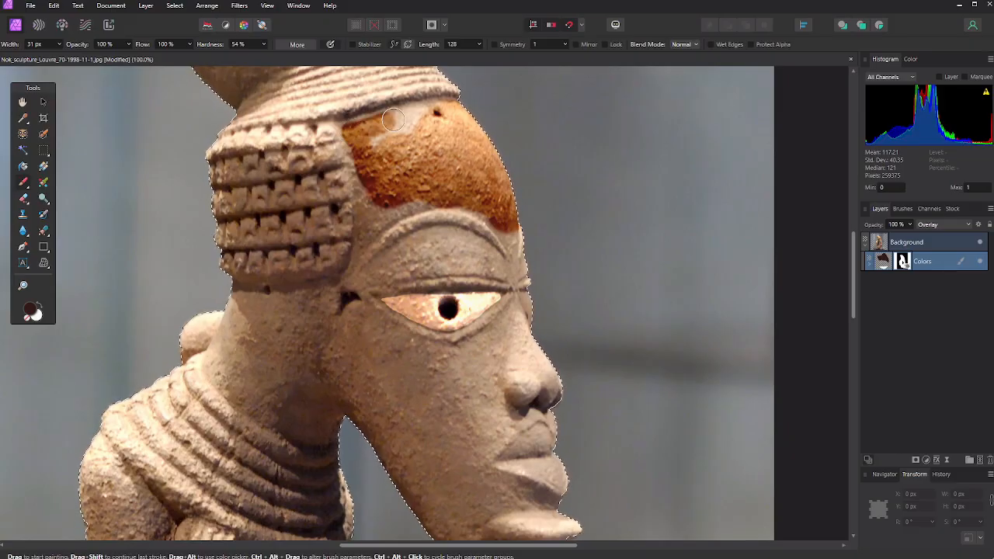
pyautogui.moveTo(463, 114)
pyautogui.mouseDown()
pyautogui.moveTo(391, 135)
pyautogui.moveTo(396, 127)
pyautogui.moveTo(411, 124)
pyautogui.moveTo(367, 167)
pyautogui.moveTo(365, 201)
pyautogui.moveTo(352, 129)
pyautogui.moveTo(406, 115)
pyautogui.mouseUp()
pyautogui.press(']')
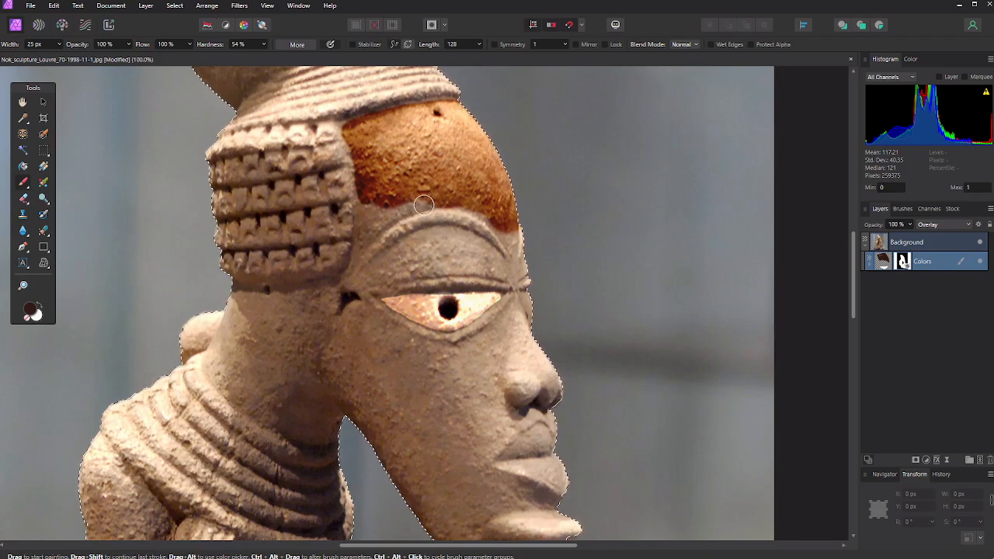
pyautogui.moveTo(378, 215)
pyautogui.mouseDown()
pyautogui.moveTo(351, 270)
pyautogui.moveTo(386, 217)
pyautogui.moveTo(368, 233)
pyautogui.moveTo(440, 193)
pyautogui.moveTo(385, 208)
pyautogui.moveTo(347, 270)
pyautogui.moveTo(368, 205)
pyautogui.mouseUp()
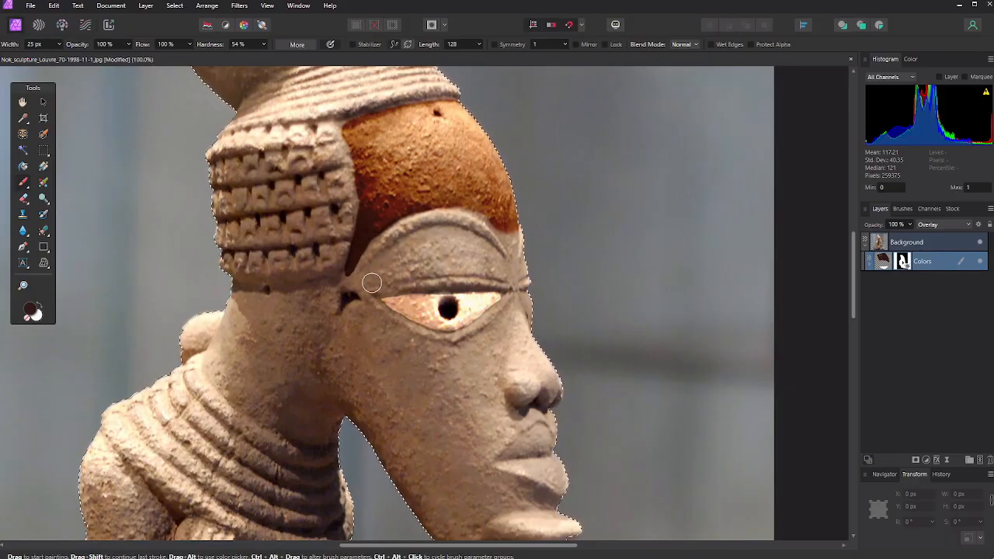
# Step: Paint the area between eyebrow and eye dark brown, and cover the skin below the hair and the knob behind the neck
pyautogui.moveTo(363, 284)
pyautogui.mouseDown()
pyautogui.moveTo(431, 264)
pyautogui.moveTo(469, 268)
pyautogui.moveTo(440, 230)
pyautogui.moveTo(410, 239)
pyautogui.moveTo(370, 275)
pyautogui.moveTo(423, 248)
pyautogui.moveTo(461, 249)
pyautogui.moveTo(408, 259)
pyautogui.moveTo(455, 266)
pyautogui.mouseUp()
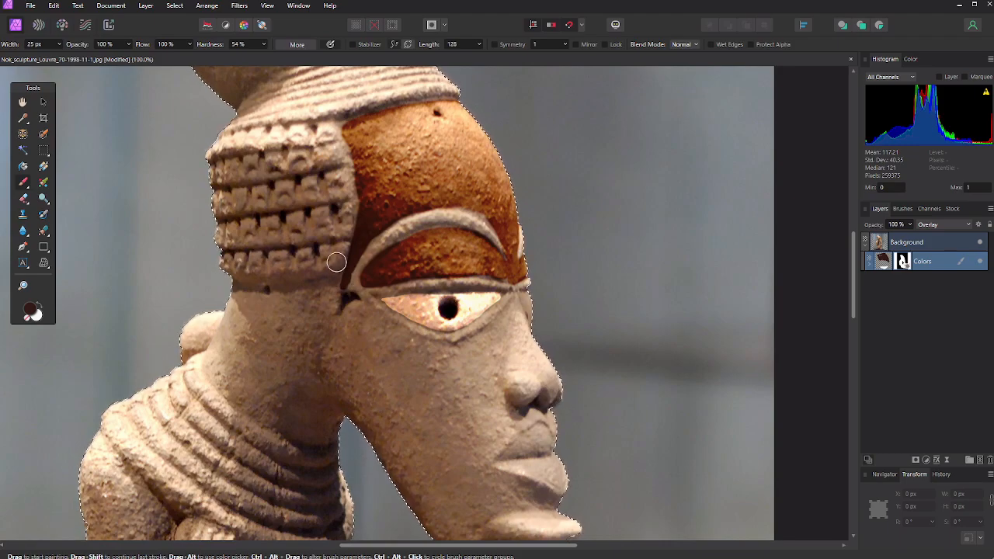
pyautogui.press(']')
pyautogui.moveTo(335, 284); pyautogui.dragTo(231, 302)
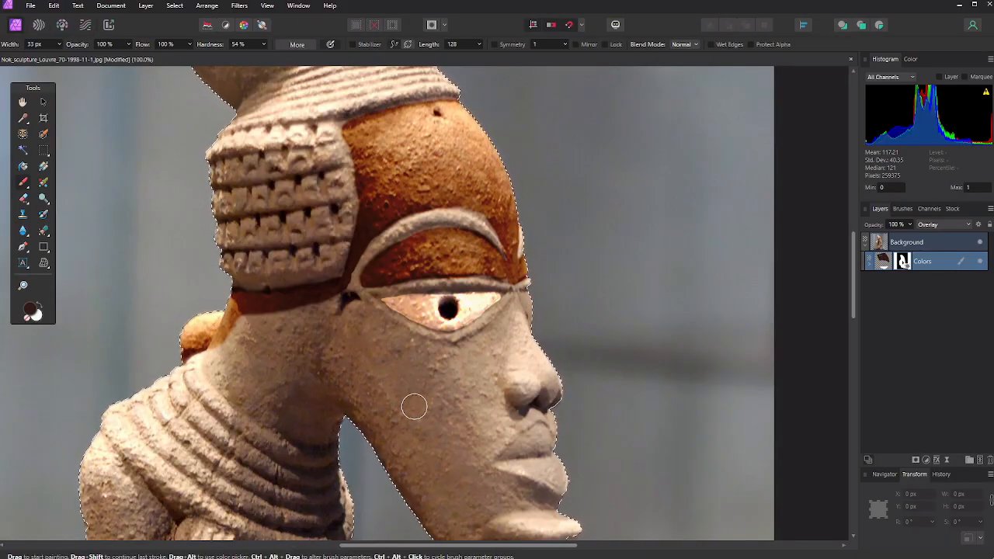
# Step: Paint the skin below the eye, the nose and the area down to the upper lip dark brown, enlarging the brush to 50 px
pyautogui.scroll(-2, 414, 406)
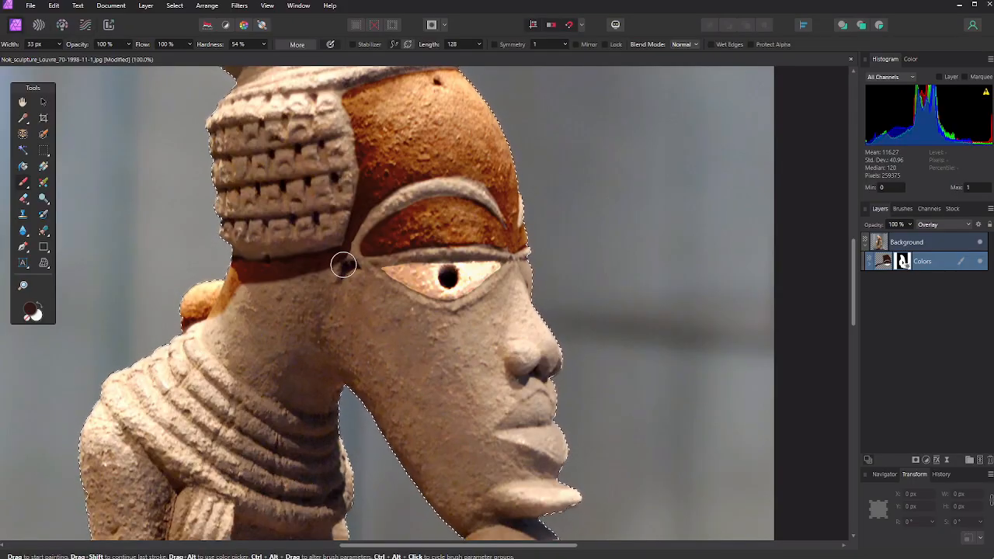
pyautogui.moveTo(343, 265)
pyautogui.mouseDown()
pyautogui.moveTo(439, 325)
pyautogui.moveTo(470, 321)
pyautogui.moveTo(508, 294)
pyautogui.mouseUp()
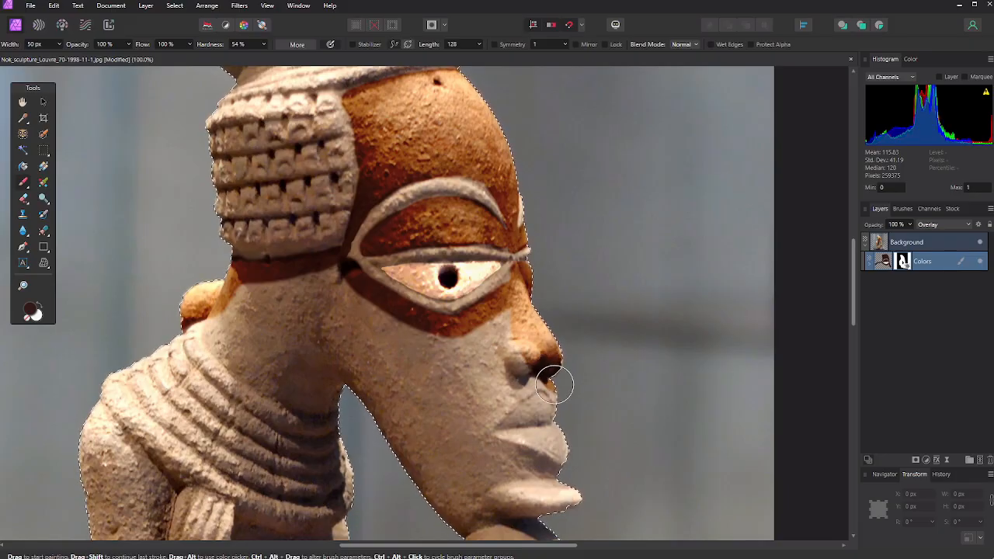
pyautogui.moveTo(533, 374)
pyautogui.mouseDown()
pyautogui.moveTo(478, 419)
pyautogui.moveTo(483, 334)
pyautogui.moveTo(518, 346)
pyautogui.mouseUp()
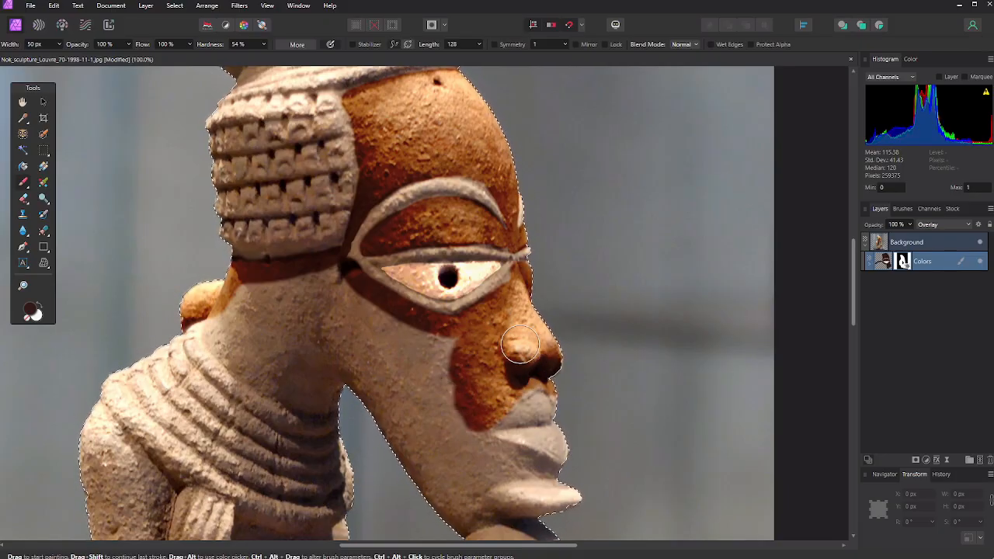
# Step: Cover the cheek, neck, jaw and lips with dark brown down to the collar and the chin projection
pyautogui.scroll(-2, 521, 344)
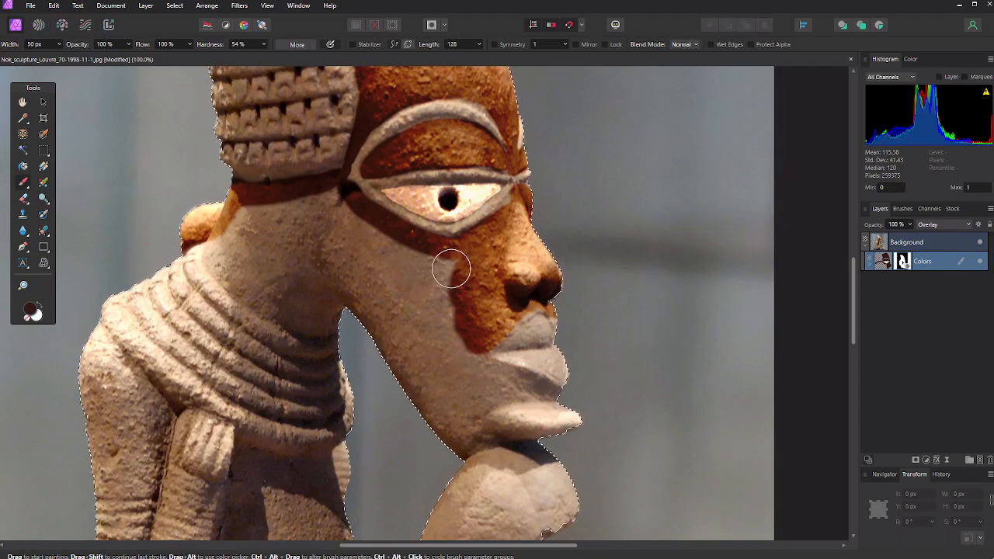
pyautogui.moveTo(453, 270)
pyautogui.mouseDown()
pyautogui.moveTo(413, 322)
pyautogui.moveTo(397, 305)
pyautogui.moveTo(407, 291)
pyautogui.moveTo(401, 306)
pyautogui.moveTo(352, 289)
pyautogui.moveTo(423, 277)
pyautogui.moveTo(400, 293)
pyautogui.moveTo(378, 288)
pyautogui.moveTo(333, 226)
pyautogui.moveTo(337, 209)
pyautogui.moveTo(359, 234)
pyautogui.moveTo(312, 213)
pyautogui.moveTo(312, 202)
pyautogui.moveTo(225, 239)
pyautogui.moveTo(222, 254)
pyautogui.moveTo(240, 278)
pyautogui.moveTo(295, 314)
pyautogui.moveTo(329, 314)
pyautogui.moveTo(247, 239)
pyautogui.moveTo(315, 266)
pyautogui.moveTo(328, 234)
pyautogui.moveTo(347, 274)
pyautogui.mouseUp()
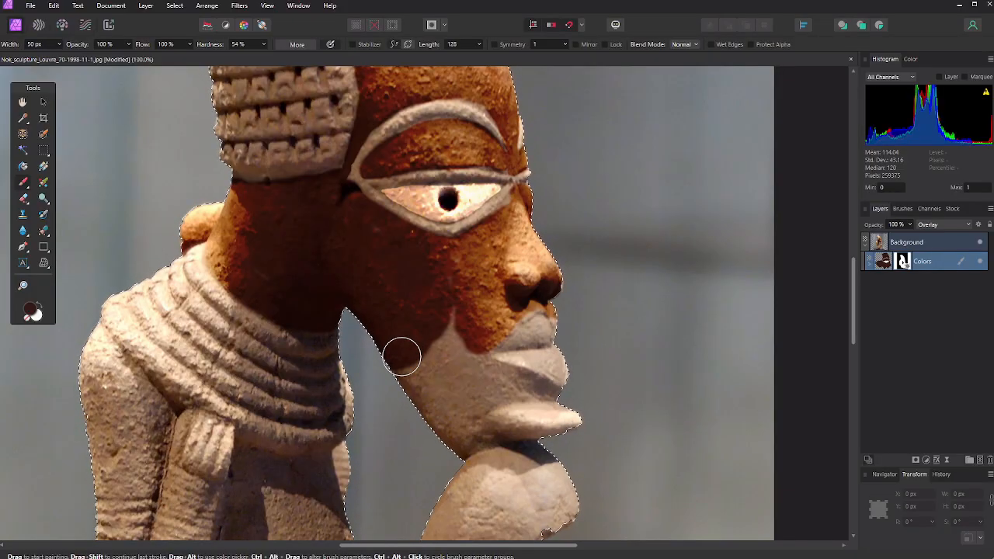
pyautogui.moveTo(467, 323)
pyautogui.mouseDown()
pyautogui.moveTo(468, 435)
pyautogui.moveTo(537, 366)
pyautogui.moveTo(482, 311)
pyautogui.mouseUp()
# Step: Paint the raised knee and shin, the torso and the elbow below the armbands dark brown, adjusting the brush size for the borders
pyautogui.scroll(-5, 461, 231)
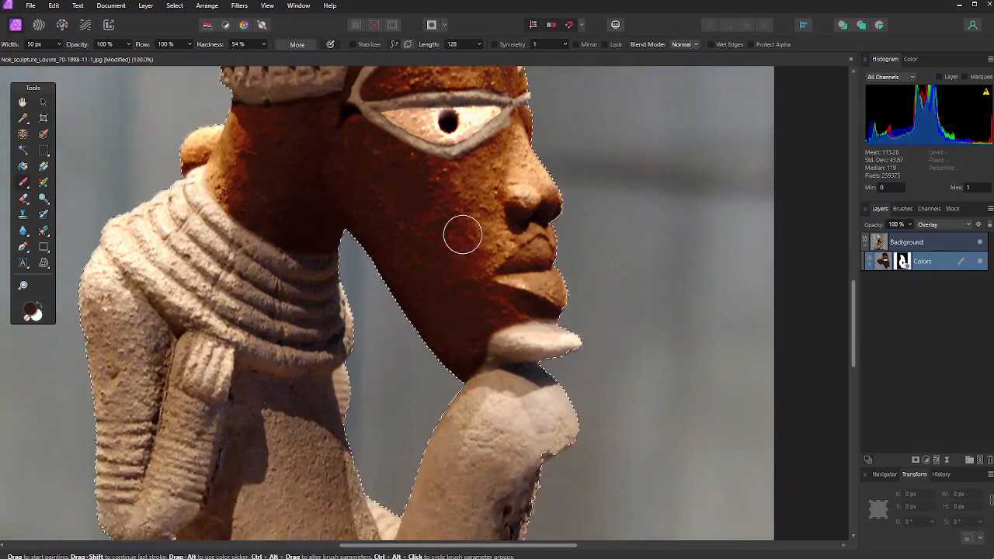
pyautogui.moveTo(477, 224)
pyautogui.mouseDown()
pyautogui.moveTo(422, 333)
pyautogui.moveTo(462, 366)
pyautogui.moveTo(466, 443)
pyautogui.mouseUp()
pyautogui.press('[')
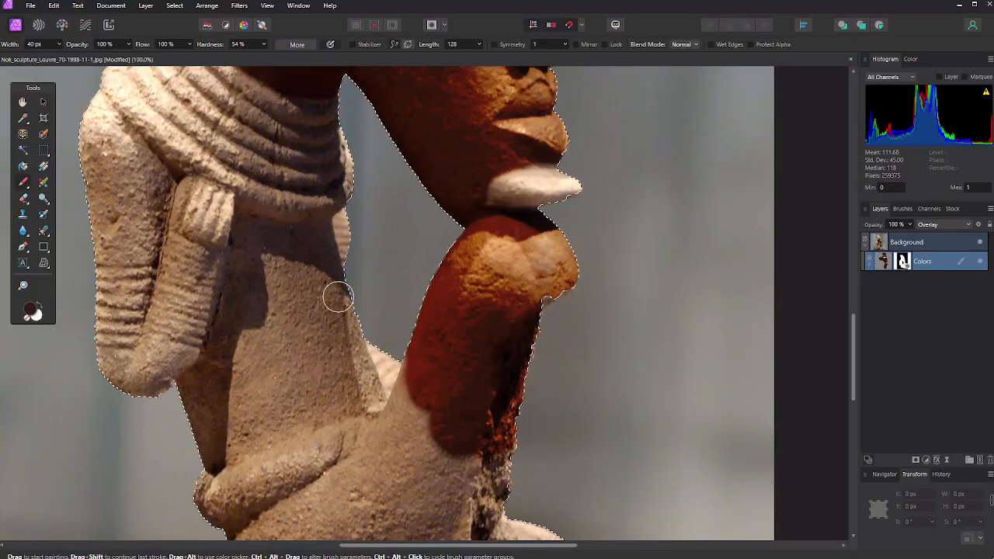
pyautogui.press(']')
pyautogui.moveTo(373, 420)
pyautogui.mouseDown()
pyautogui.moveTo(229, 442)
pyautogui.moveTo(184, 366)
pyautogui.moveTo(250, 254)
pyautogui.moveTo(326, 262)
pyautogui.moveTo(309, 376)
pyautogui.moveTo(187, 424)
pyautogui.mouseUp()
# Step: Paint the upper arm dark brown from the shoulder to the armband, using a smaller brush along the edges
pyautogui.scroll(2, 85, 303)
pyautogui.press('[')
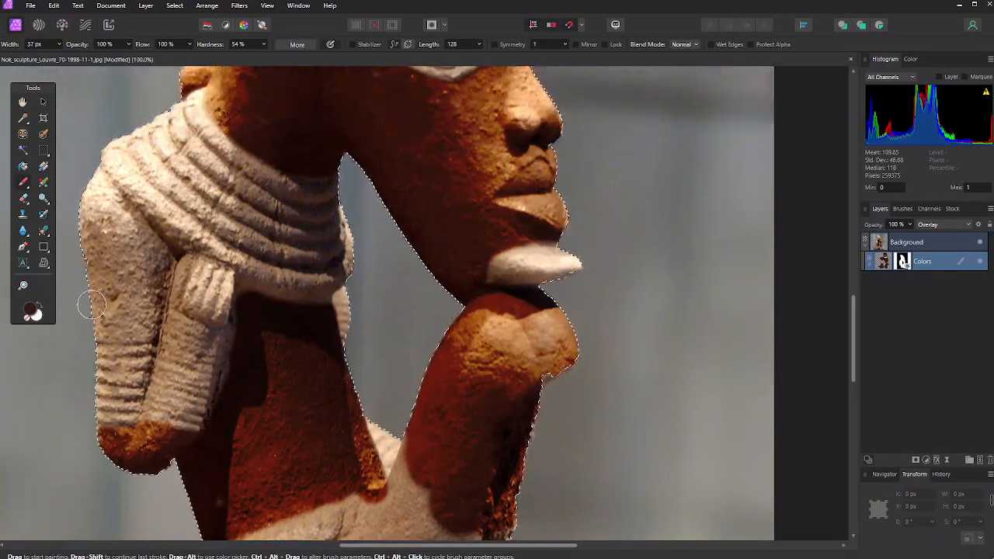
pyautogui.moveTo(86, 303)
pyautogui.mouseDown()
pyautogui.moveTo(115, 222)
pyautogui.moveTo(147, 296)
pyautogui.moveTo(91, 242)
pyautogui.moveTo(98, 207)
pyautogui.mouseUp()
pyautogui.scroll(4, 98, 207)
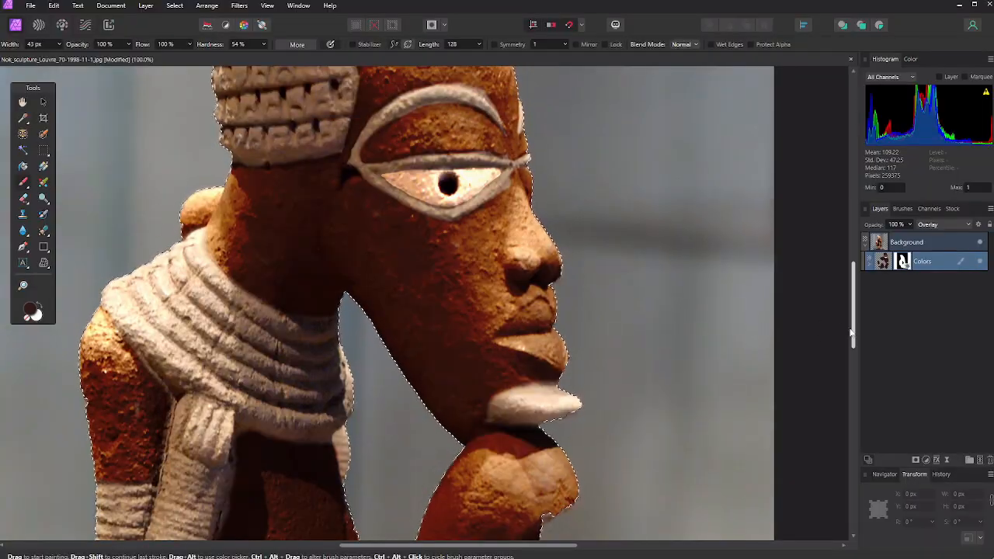
# Step: Deselect the sculpture and paint the thigh, lower leg and feet dark brown with a larger brush
pyautogui.scroll(-12, 98, 206)
pyautogui.hotkey('ctrl', 'd')
pyautogui.press(']')
pyautogui.press(']')
pyautogui.press(']')
pyautogui.moveTo(516, 237)
pyautogui.mouseDown()
pyautogui.moveTo(453, 381)
pyautogui.moveTo(453, 463)
pyautogui.moveTo(573, 417)
pyautogui.moveTo(458, 454)
pyautogui.moveTo(249, 375)
pyautogui.moveTo(394, 274)
pyautogui.moveTo(455, 352)
pyautogui.moveTo(302, 413)
pyautogui.mouseUp()
# Step: Paint the hand above the forearm band dark brown with a smaller brush
pyautogui.scroll(5, 369, 267)
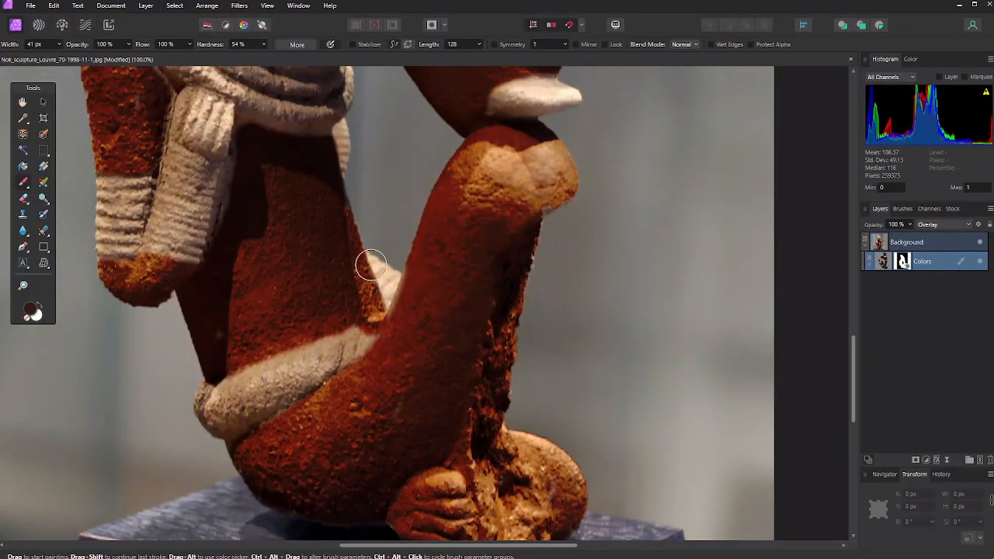
pyautogui.press('[')
pyautogui.press('[')
pyautogui.press('[')
pyautogui.moveTo(198, 322)
pyautogui.mouseDown()
pyautogui.moveTo(173, 329)
pyautogui.moveTo(208, 333)
pyautogui.mouseUp()
pyautogui.scroll(3, 208, 333)
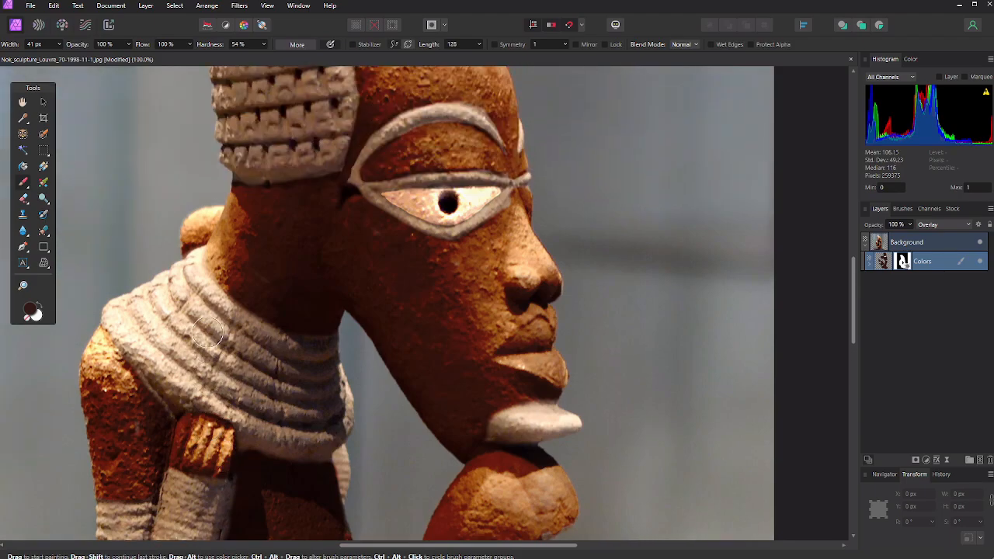
pyautogui.scroll(-3, 208, 333)
pyautogui.scroll(5, 209, 332)
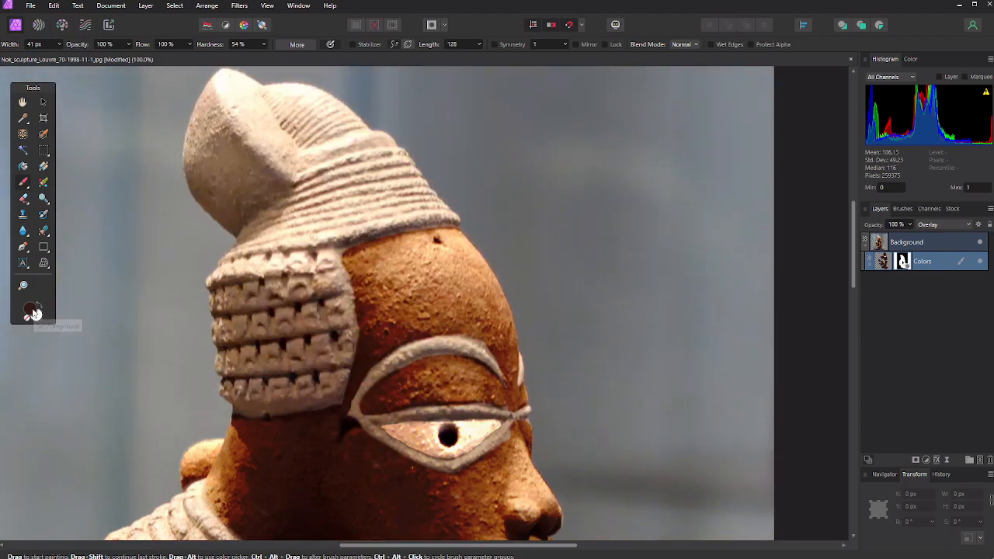
# Step: Set the painting colour to near-black 09090A and paint the braided hair block with it, enlarging the brush
pyautogui.moveTo(299, 345); pyautogui.dragTo(222, 280)
pyautogui.click(30, 312)
pyautogui.click(472, 164)
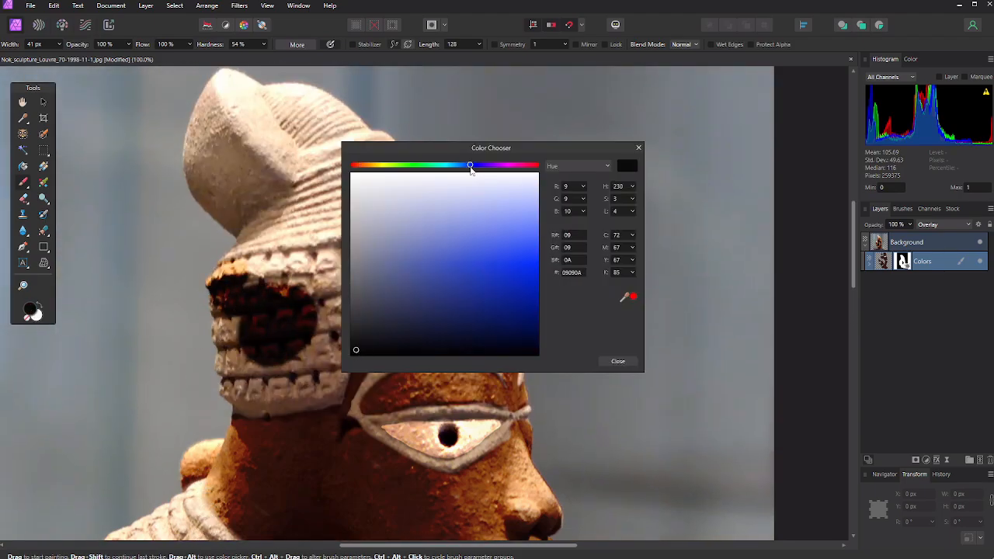
pyautogui.press(']')
pyautogui.press(']')
pyautogui.press(']')
pyautogui.moveTo(295, 349)
pyautogui.mouseDown()
pyautogui.moveTo(233, 285)
pyautogui.moveTo(319, 375)
pyautogui.moveTo(330, 264)
pyautogui.moveTo(240, 399)
pyautogui.moveTo(261, 396)
pyautogui.moveTo(287, 358)
pyautogui.mouseUp()
# Step: Paint the projection at the chin near-black with a smaller brush
pyautogui.press('[')
pyautogui.press('[')
pyautogui.scroll(-5, 240, 306)
pyautogui.press('[')
pyautogui.press('[')
pyautogui.moveTo(490, 420); pyautogui.dragTo(568, 407)
# Step: Trace the eyebrow and the rim around the eye in near-black, reducing the brush to 13 px
pyautogui.scroll(3, 568, 408)
pyautogui.press('[')
pyautogui.press('[')
pyautogui.moveTo(353, 303)
pyautogui.mouseDown()
pyautogui.moveTo(450, 241)
pyautogui.moveTo(384, 271)
pyautogui.moveTo(443, 234)
pyautogui.moveTo(526, 256)
pyautogui.mouseUp()
pyautogui.moveTo(360, 310)
pyautogui.mouseDown()
pyautogui.moveTo(513, 308)
pyautogui.moveTo(358, 308)
pyautogui.moveTo(443, 353)
pyautogui.moveTo(516, 310)
pyautogui.mouseUp()
pyautogui.press('[')
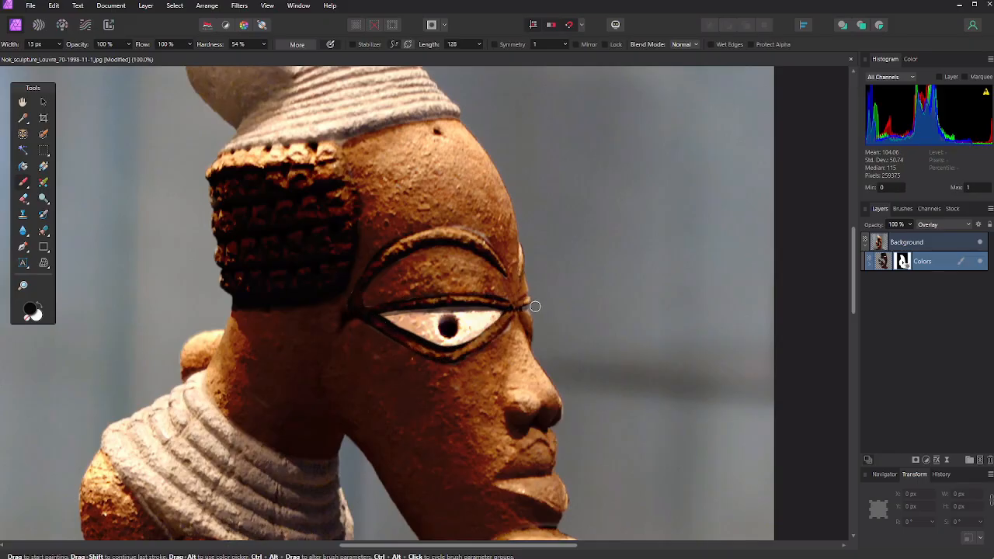
pyautogui.moveTo(519, 304); pyautogui.dragTo(532, 330)
# Step: Zoom to 150% on the head, sample the dark brown of the skin and touch up the edge of the eyebrow
pyautogui.hotkey('ctrl', '0')
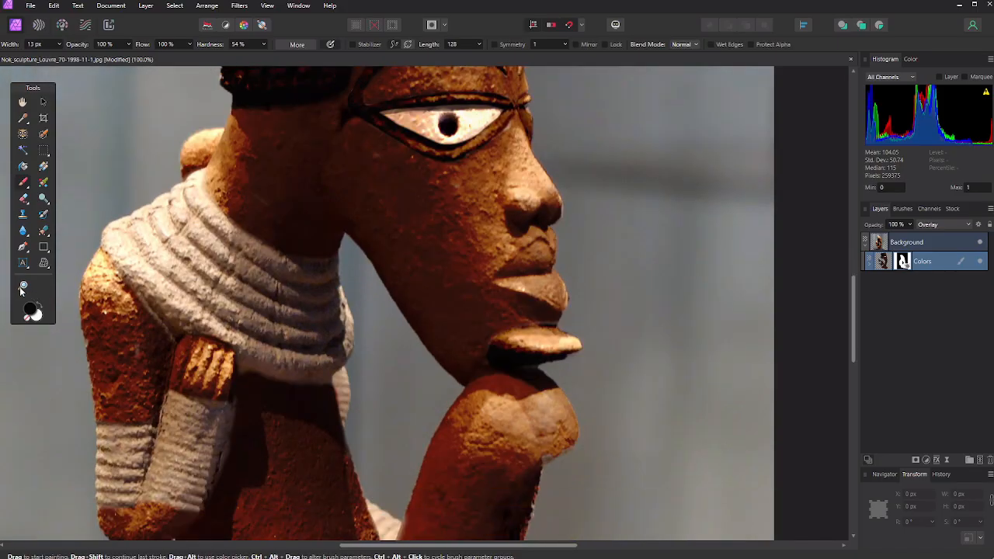
pyautogui.click(22, 285)
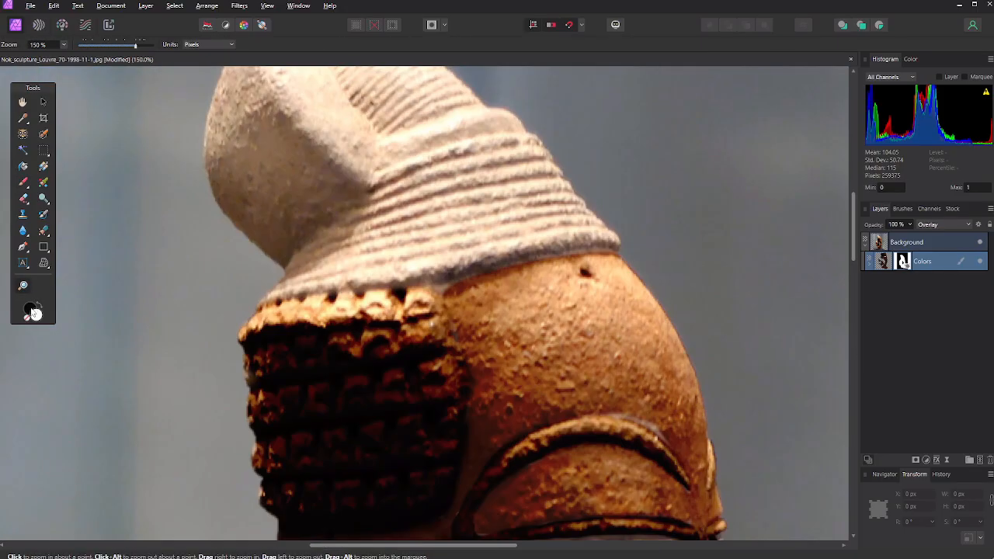
pyautogui.click(35, 314)
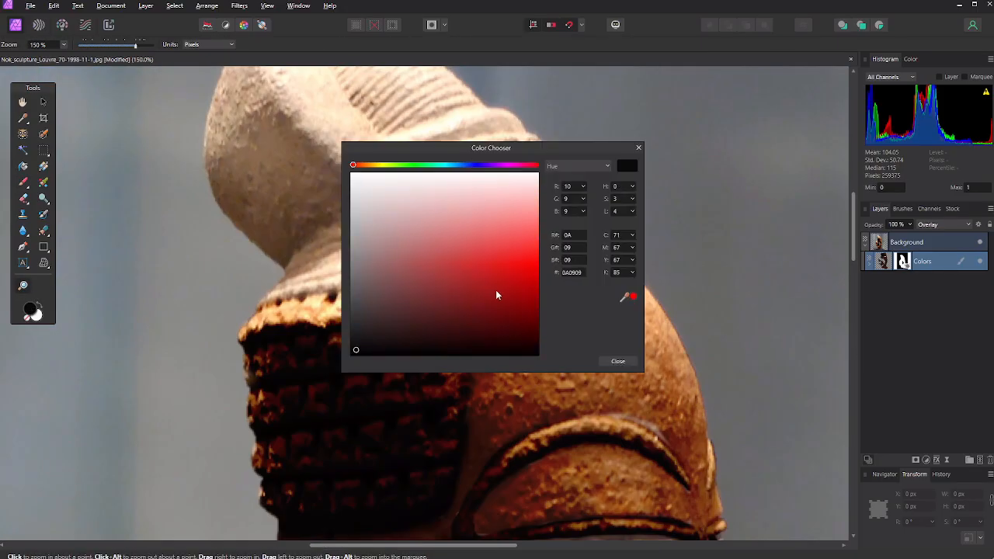
pyautogui.click(515, 316)
pyautogui.click(617, 360)
pyautogui.click(24, 184)
pyautogui.click(22, 184)
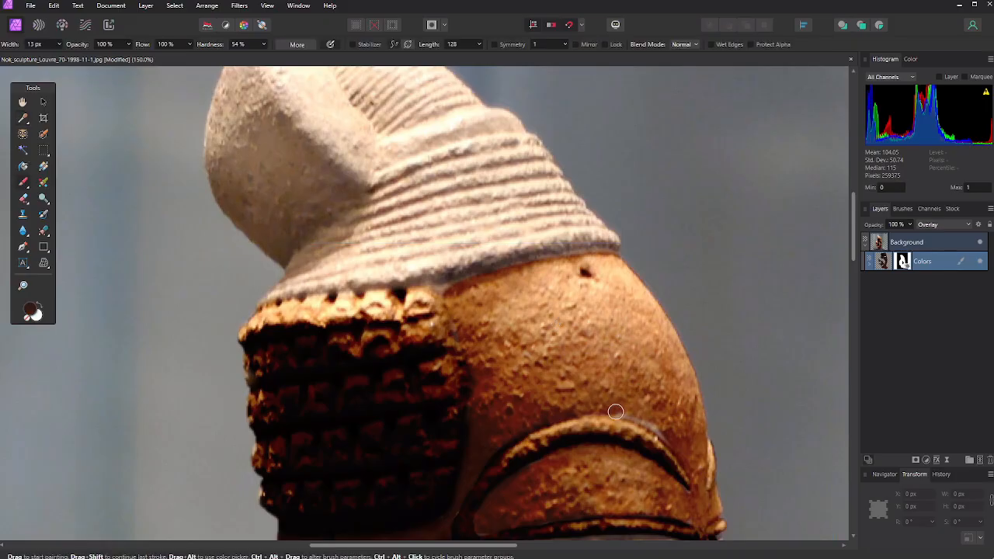
pyautogui.keyDown('alt'); pyautogui.click(673, 453); pyautogui.keyUp('alt')
# Step: Change the painting colour to red and paint the ribbed headband with a 35 px brush
pyautogui.click(31, 312)
pyautogui.click(491, 291)
pyautogui.click(619, 361)
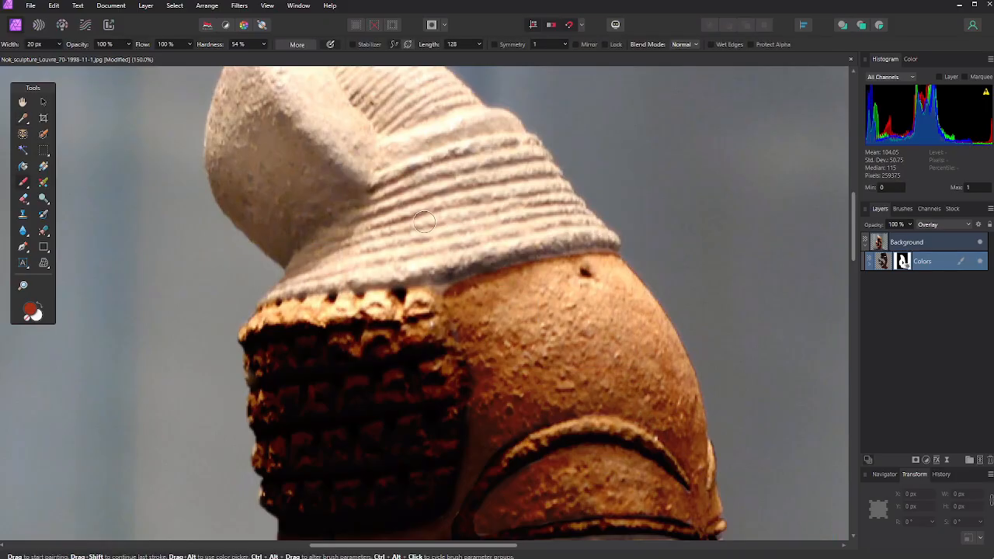
pyautogui.press(']')
pyautogui.press(']')
pyautogui.press(']')
pyautogui.moveTo(482, 217)
pyautogui.mouseDown()
pyautogui.moveTo(436, 271)
pyautogui.moveTo(553, 205)
pyautogui.moveTo(453, 165)
pyautogui.moveTo(331, 254)
pyautogui.moveTo(349, 268)
pyautogui.moveTo(435, 264)
pyautogui.mouseUp()
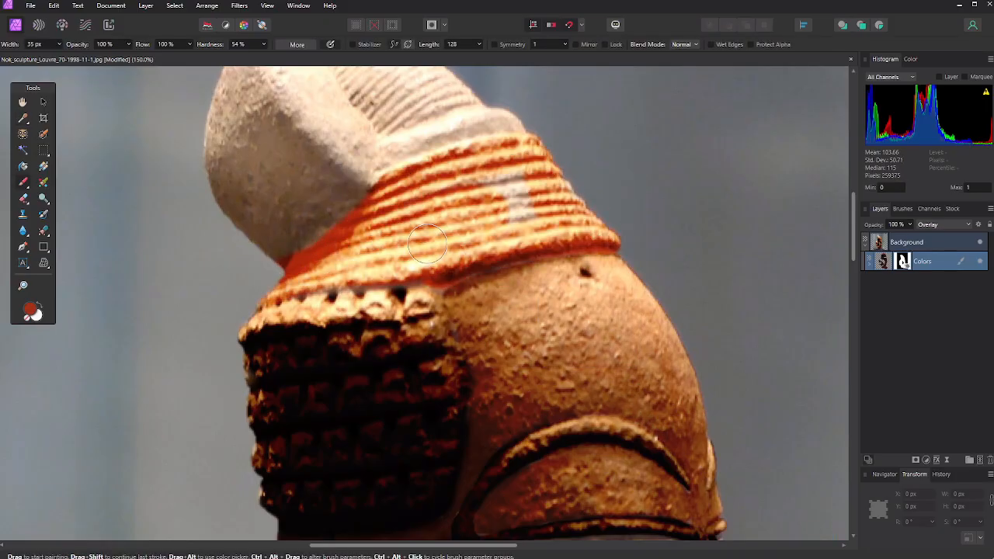
# Step: Paint the upper ribbed part of the headdress and the belt around the waist red
pyautogui.scroll(3, 435, 264)
pyautogui.moveTo(474, 183); pyautogui.dragTo(373, 188)
pyautogui.scroll(-10, 373, 188)
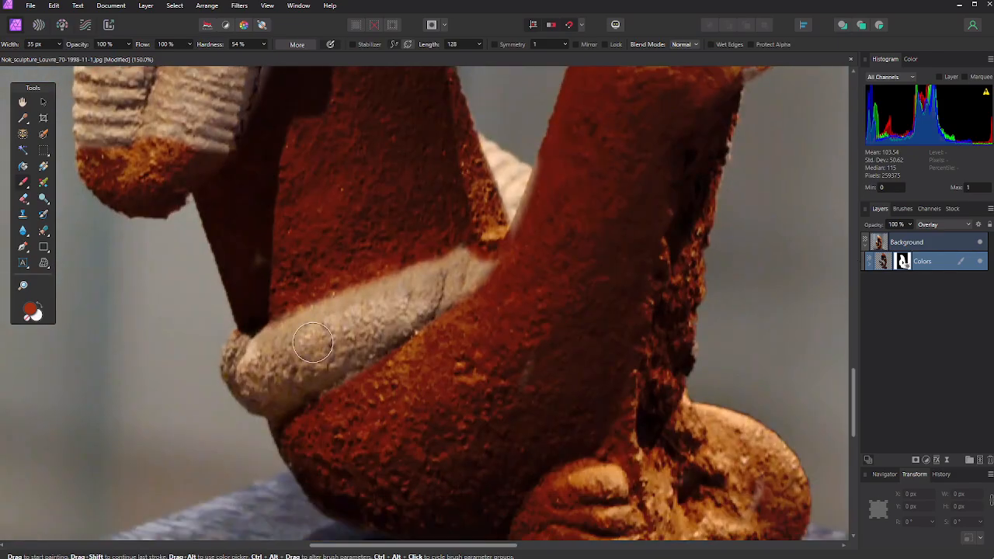
pyautogui.moveTo(233, 361)
pyautogui.mouseDown()
pyautogui.moveTo(435, 301)
pyautogui.moveTo(349, 355)
pyautogui.moveTo(461, 262)
pyautogui.moveTo(313, 339)
pyautogui.mouseUp()
# Step: Change the painting colour to golden yellow and paint the whole ribbed collar, reducing the brush for its borders
pyautogui.scroll(10, 172, 272)
pyautogui.scroll(3, 173, 272)
pyautogui.click(31, 312)
pyautogui.click(451, 215)
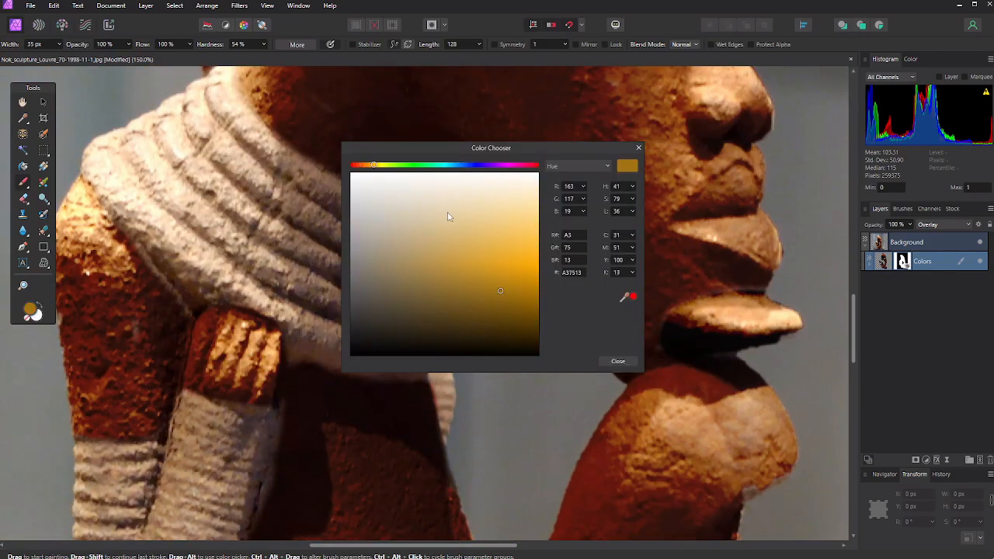
pyautogui.click(618, 364)
pyautogui.moveTo(264, 159)
pyautogui.mouseDown()
pyautogui.moveTo(202, 233)
pyautogui.moveTo(161, 247)
pyautogui.moveTo(295, 329)
pyautogui.moveTo(446, 362)
pyautogui.moveTo(268, 167)
pyautogui.moveTo(281, 311)
pyautogui.mouseUp()
pyautogui.scroll(5, 281, 311)
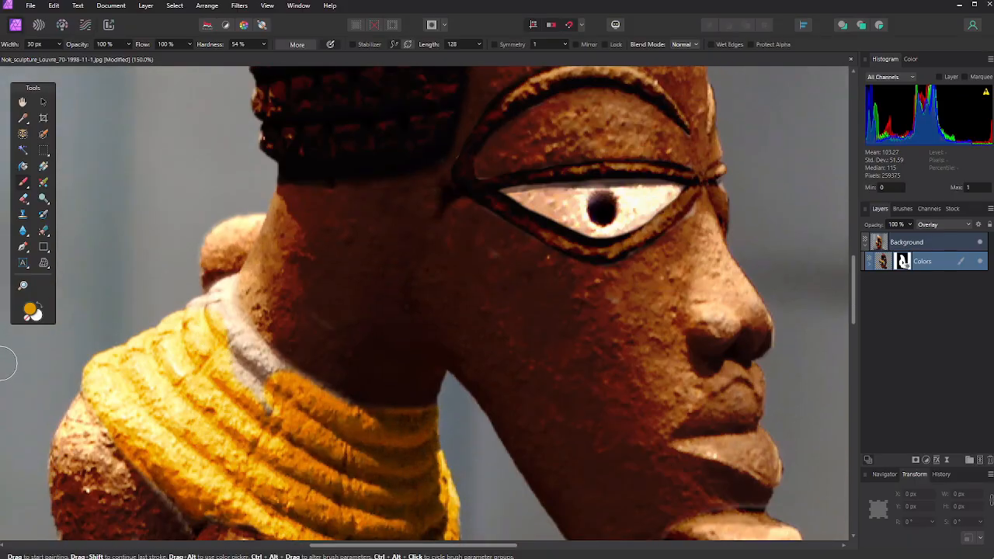
pyautogui.press('[')
pyautogui.scroll(-5, 435, 311)
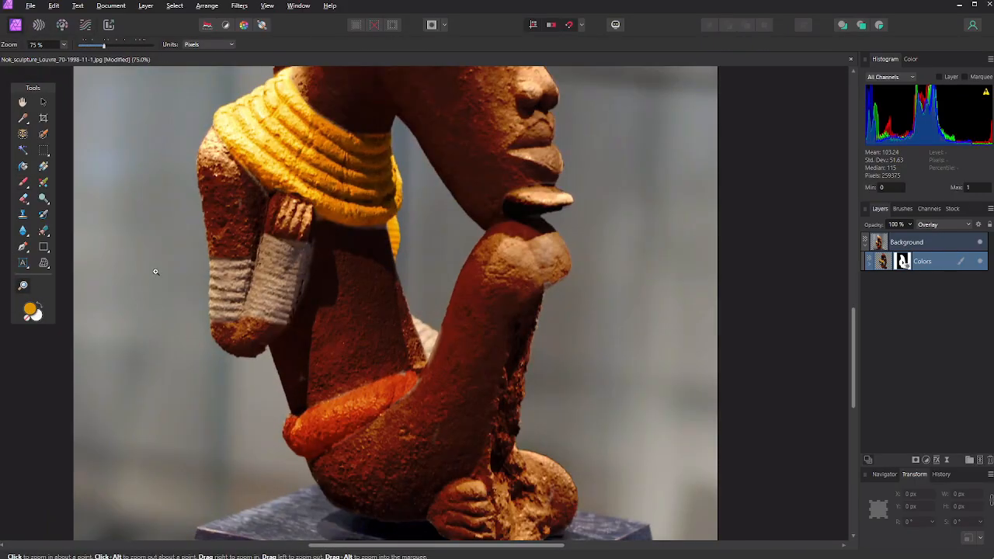
# Step: Paint both ribbed armbands and the small piece between the waist and the thigh golden yellow
pyautogui.scroll(5, 377, 244)
pyautogui.moveTo(451, 255); pyautogui.dragTo(377, 244)
pyautogui.moveTo(440, 273)
pyautogui.mouseDown()
pyautogui.moveTo(432, 297)
pyautogui.moveTo(374, 338)
pyautogui.moveTo(306, 296)
pyautogui.moveTo(270, 386)
pyautogui.moveTo(303, 365)
pyautogui.mouseUp()
pyautogui.moveTo(721, 406)
pyautogui.mouseDown()
pyautogui.moveTo(700, 477)
pyautogui.moveTo(712, 424)
pyautogui.mouseUp()
# Step: Sample the dark brown of the skin and clean up the edges beside the armband and along the thigh
pyautogui.keyDown('alt'); pyautogui.click(482, 311); pyautogui.keyUp('alt')
pyautogui.moveTo(465, 331); pyautogui.dragTo(472, 292)
pyautogui.moveTo(732, 444); pyautogui.dragTo(719, 482)
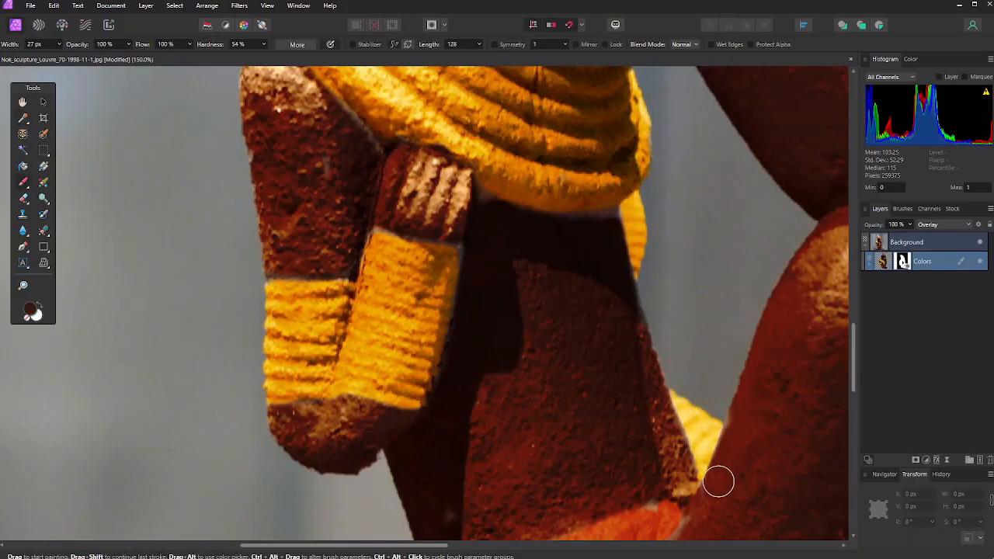
# Step: Sample the golden yellow from the painted ornaments and paint the headdress knob and its smooth band with a 47 px brush
pyautogui.click(23, 286)
pyautogui.keyDown('alt'); pyautogui.click(233, 458); pyautogui.keyUp('alt')
pyautogui.keyDown('alt'); pyautogui.click(194, 458); pyautogui.keyUp('alt')
pyautogui.click(263, 130)
pyautogui.click(27, 122)
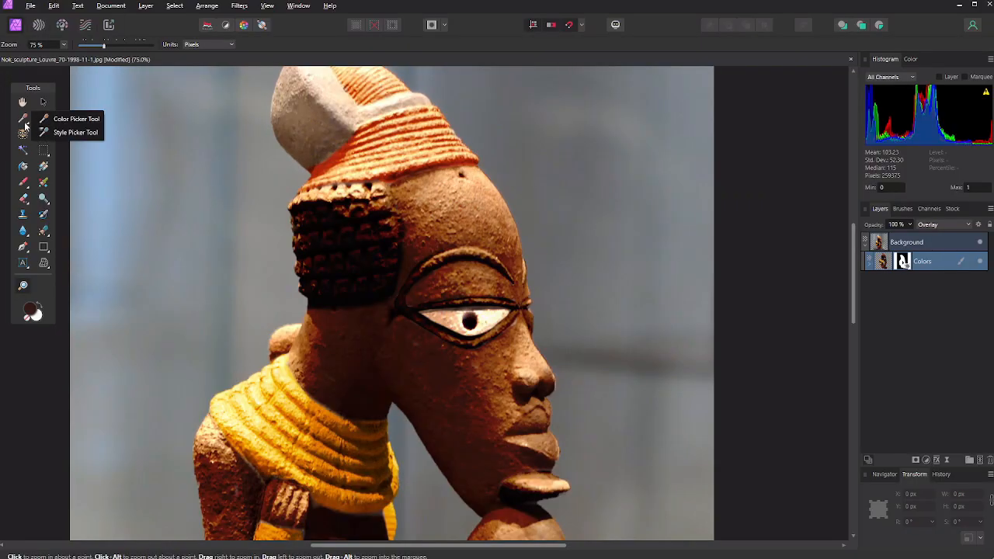
pyautogui.click(251, 471)
pyautogui.click(22, 118)
pyautogui.scroll(2, 289, 466)
pyautogui.click(289, 481)
pyautogui.click(22, 182)
pyautogui.scroll(2, 202, 226)
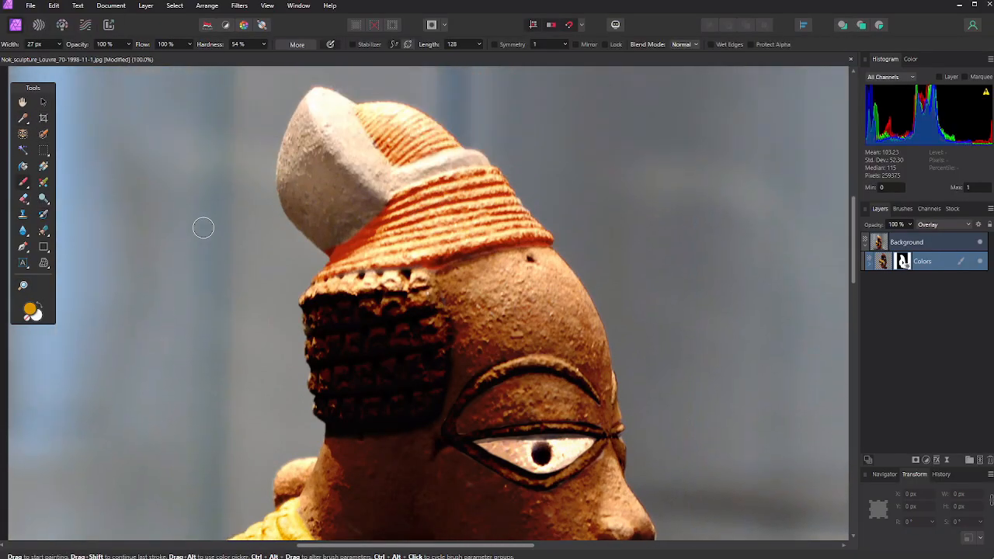
pyautogui.moveTo(347, 117)
pyautogui.mouseDown()
pyautogui.moveTo(408, 192)
pyautogui.moveTo(313, 263)
pyautogui.moveTo(374, 207)
pyautogui.moveTo(326, 255)
pyautogui.moveTo(356, 206)
pyautogui.mouseUp()
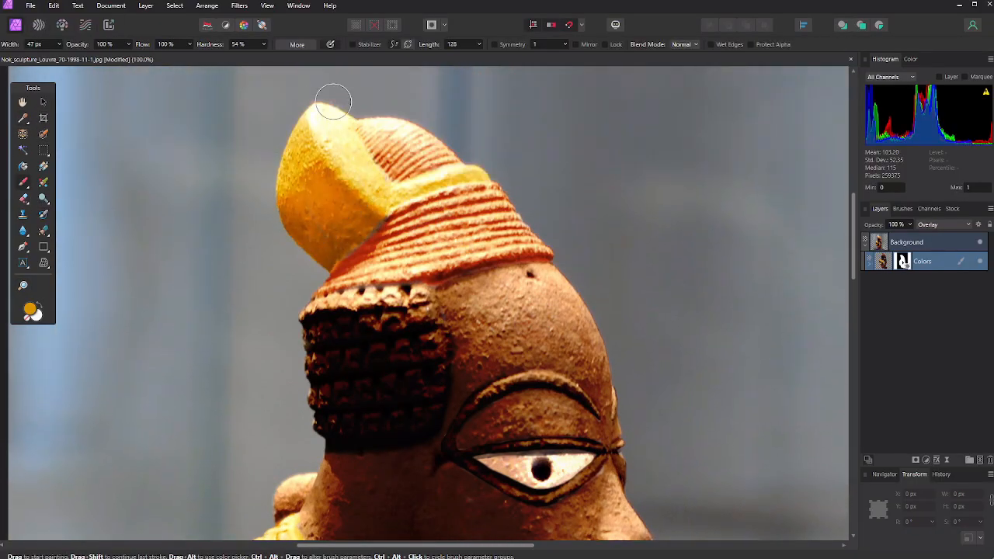
# Step: Zoom out to 50% and examine the coloured sculpture from headdress to feet
pyautogui.click(22, 286)
pyautogui.keyDown('alt'); pyautogui.click(368, 238); pyautogui.keyUp('alt')
pyautogui.moveTo(329, 267); pyautogui.dragTo(353, 266)
pyautogui.scroll(1, 352, 265)
pyautogui.moveTo(304, 425); pyautogui.dragTo(333, 424)
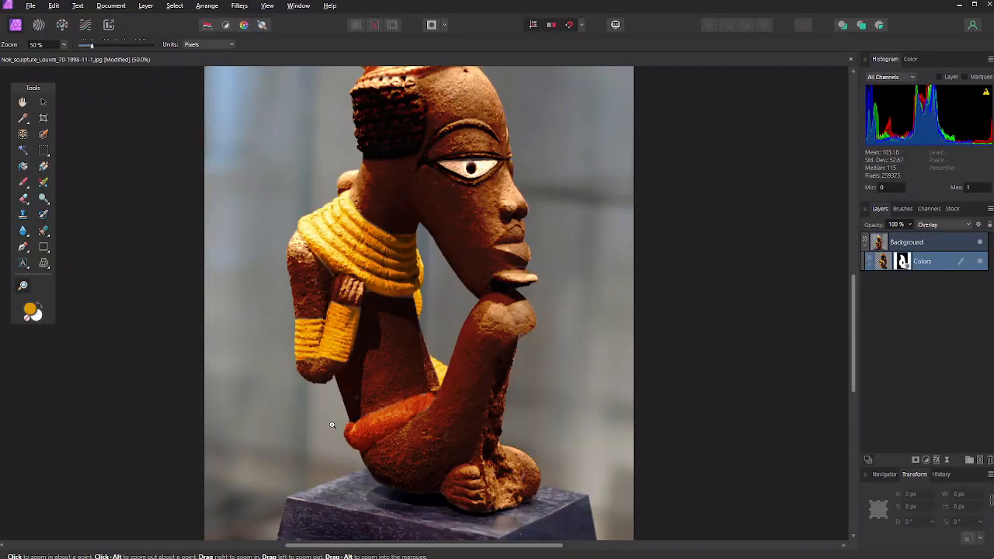
pyautogui.scroll(2, 380, 331)
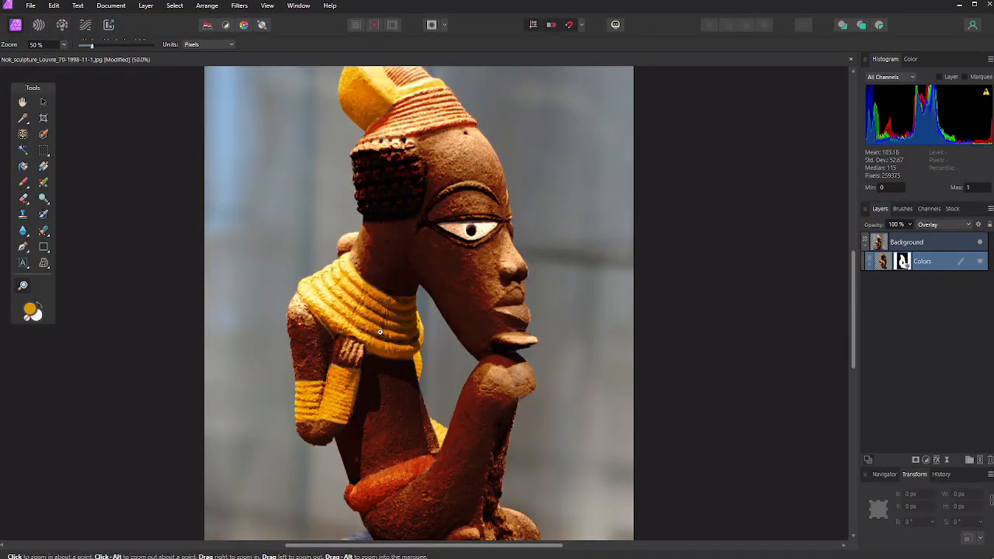
pyautogui.scroll(1, 380, 332)
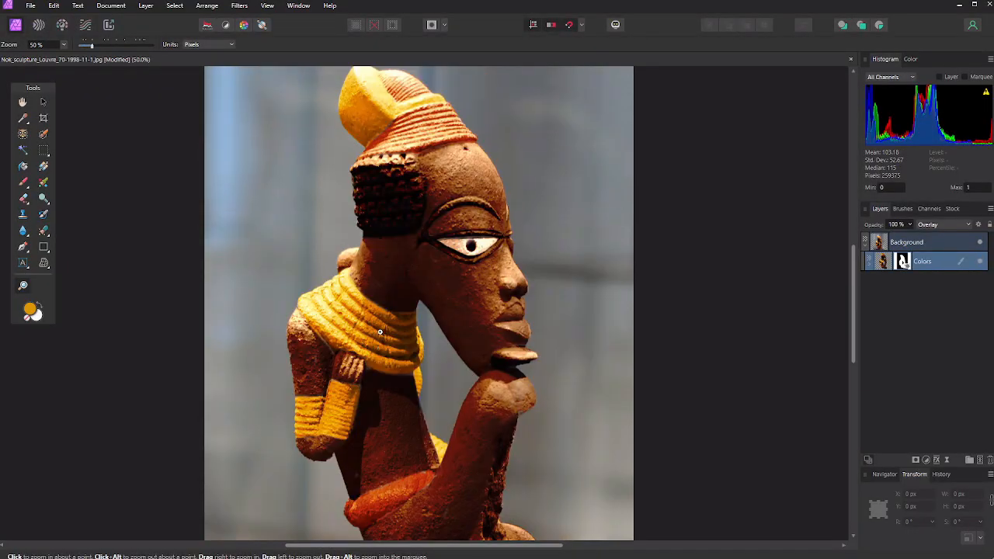
pyautogui.scroll(-2, 380, 332)
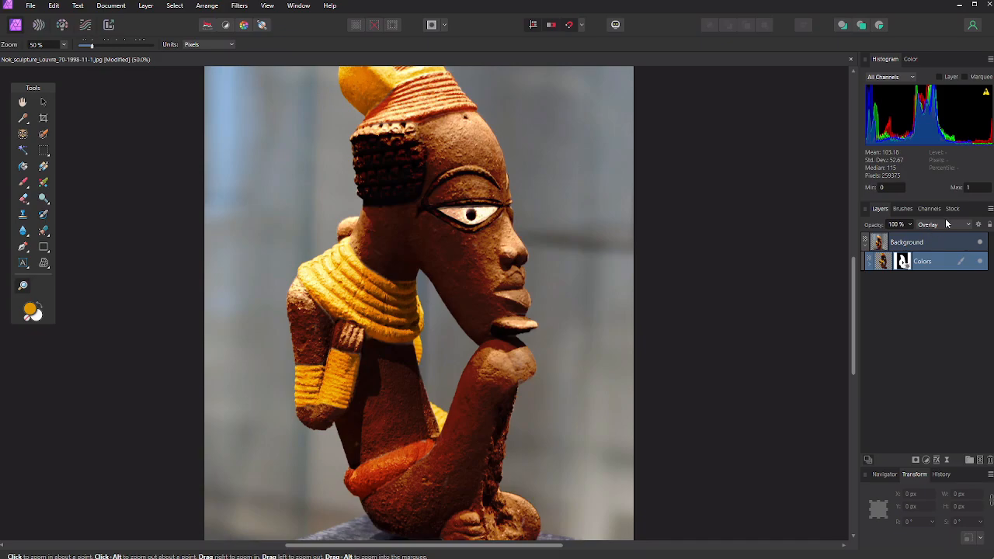
# Step: Preview other blend modes on the Colors layer and set it to Multiply
pyautogui.click(940, 226)
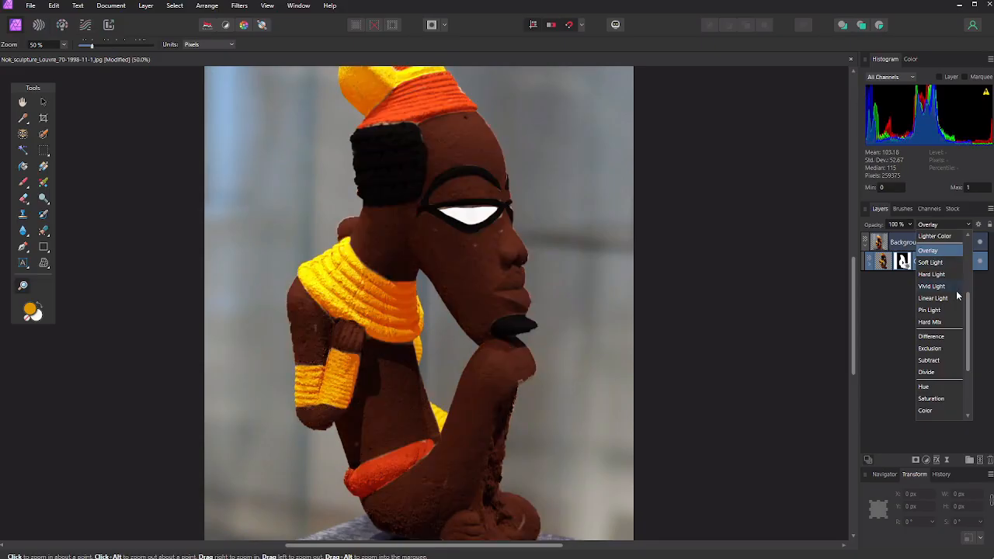
pyautogui.moveTo(969, 314); pyautogui.dragTo(980, 273)
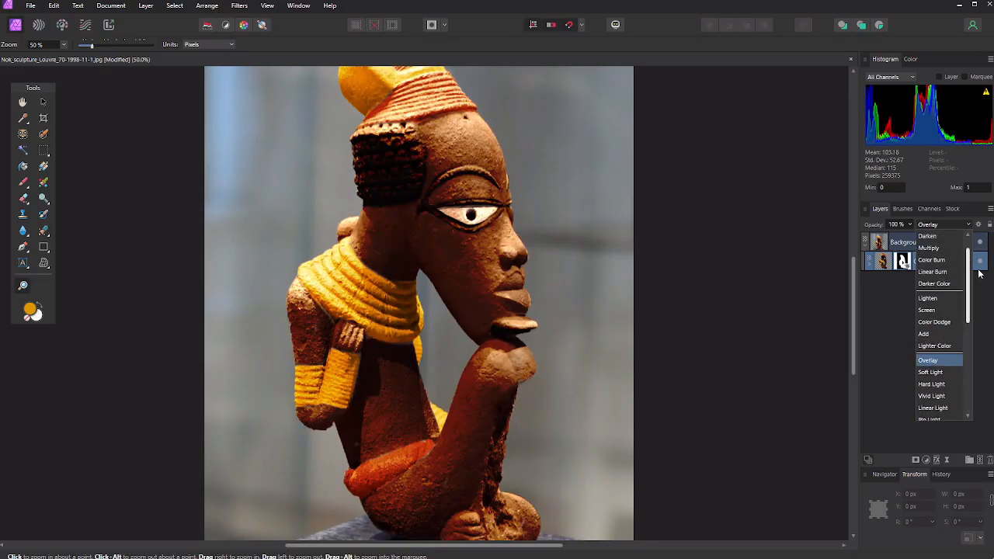
pyautogui.click(938, 251)
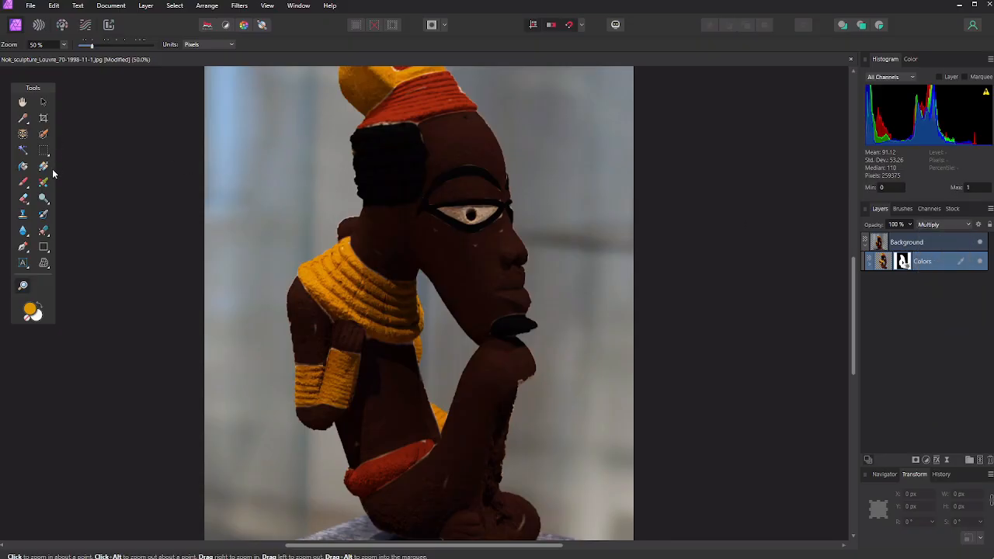
# Step: Change the Colors layer's blend mode to Overlay and examine the effect on the sculpture
pyautogui.click(28, 183)
pyautogui.scroll(2, 544, 282)
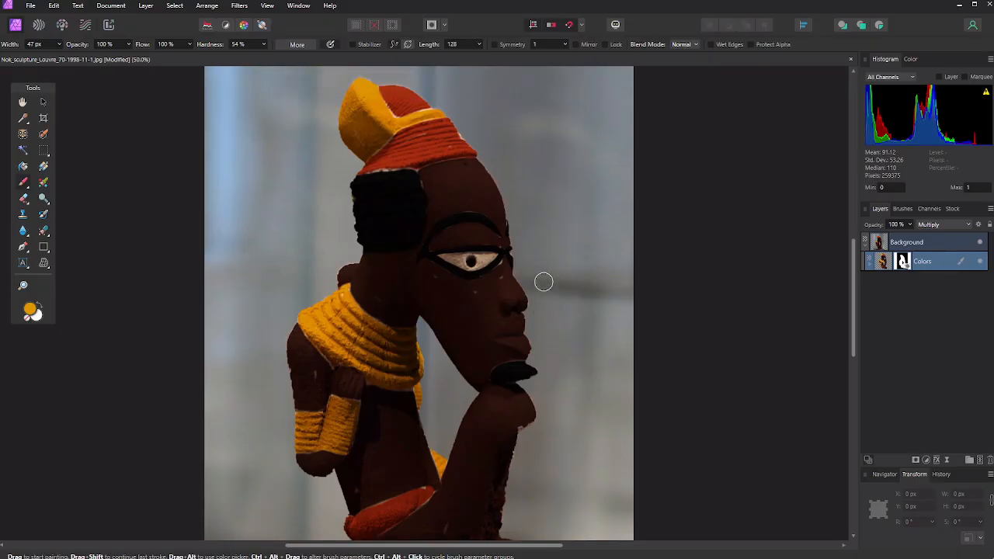
pyautogui.scroll(-2, 543, 284)
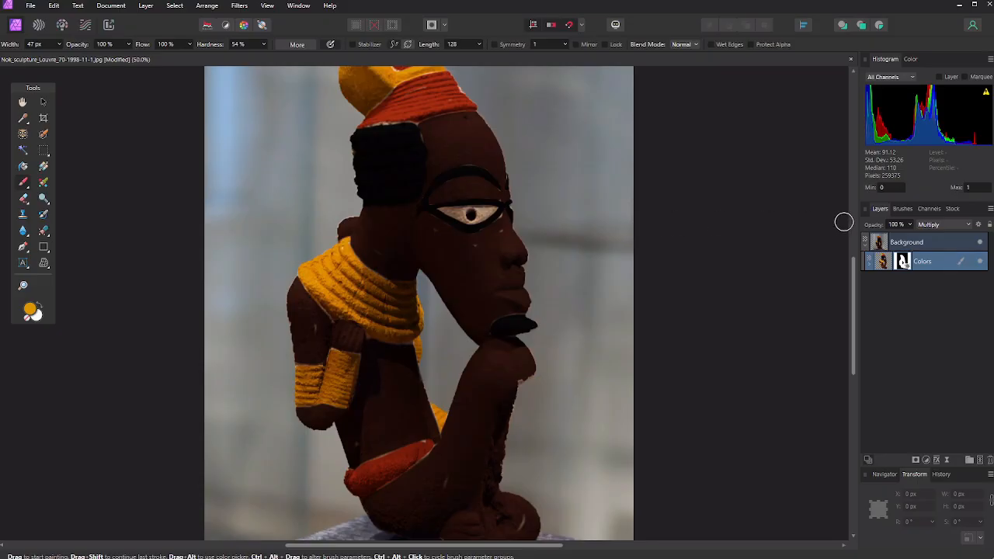
pyautogui.click(941, 225)
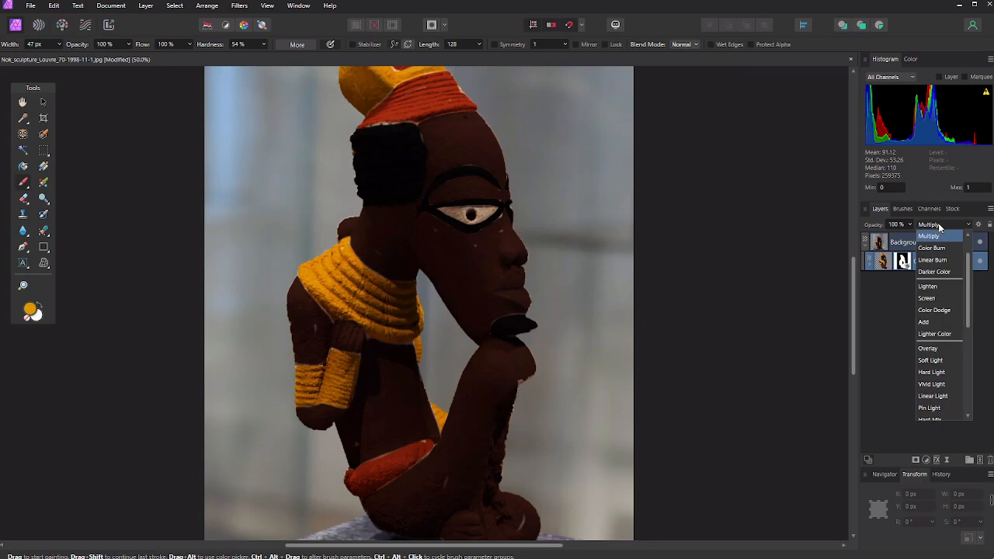
pyautogui.click(931, 350)
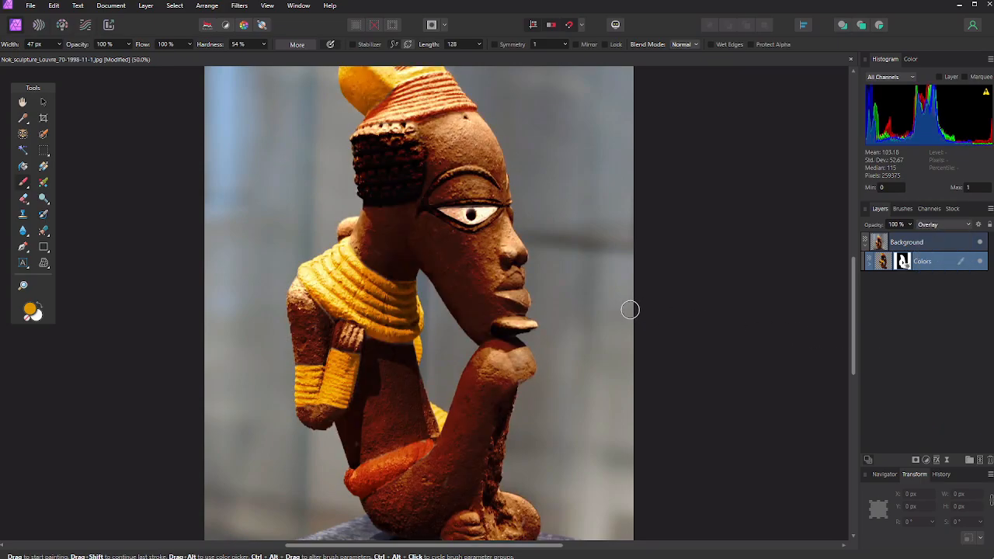
pyautogui.scroll(3, 630, 310)
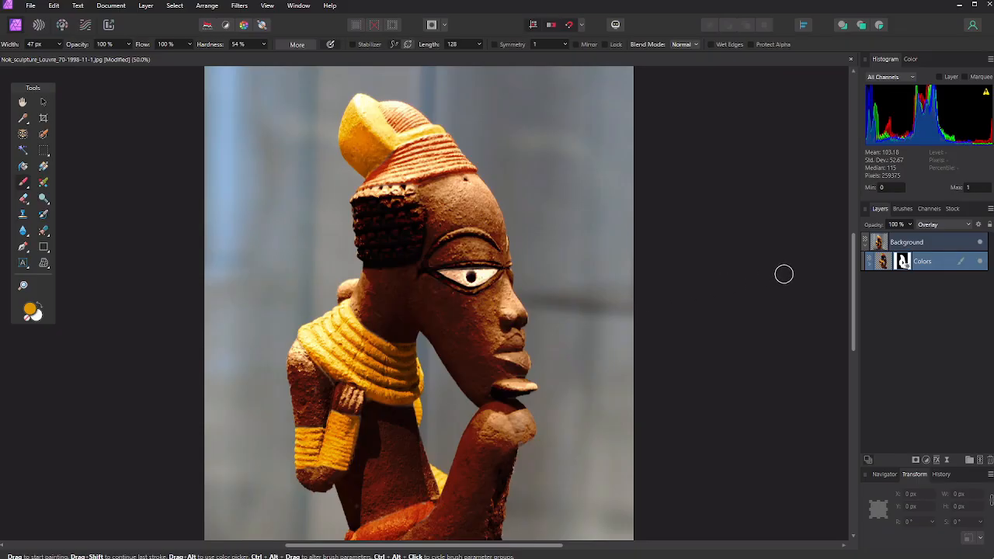
pyautogui.scroll(-2, 639, 347)
pyautogui.scroll(-2, 639, 347)
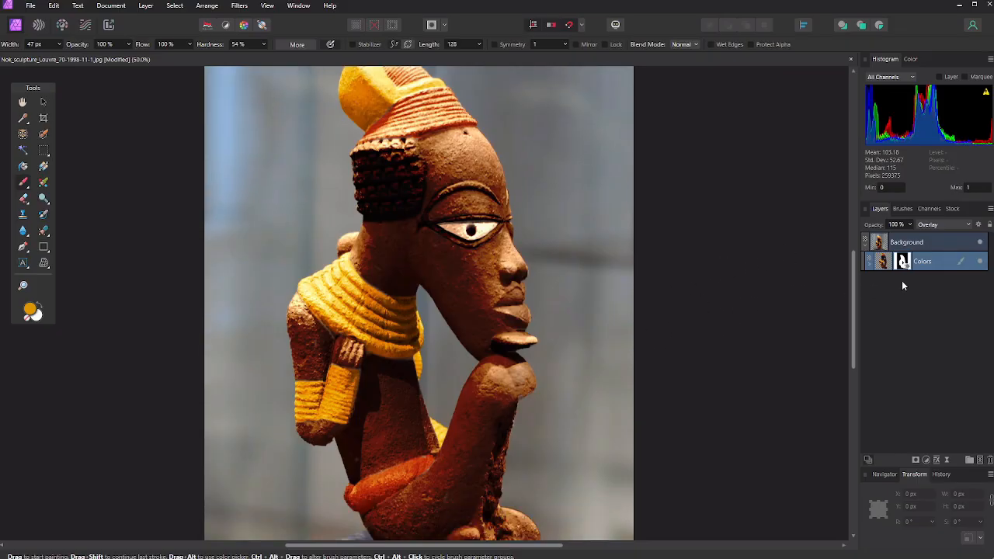
# Step: Preview other blend modes on the Colors layer and return it to Multiply
pyautogui.click(927, 228)
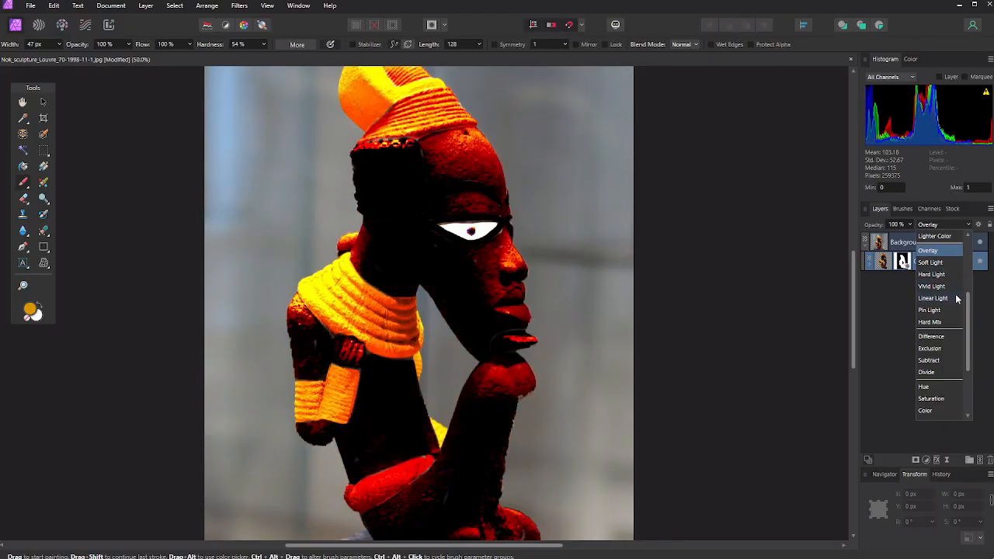
pyautogui.scroll(-1, 971, 340)
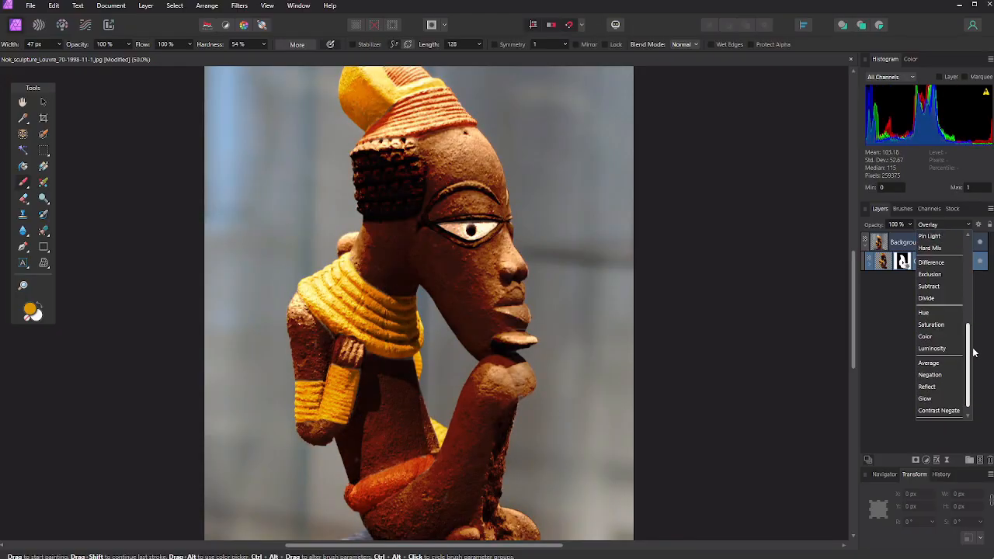
pyautogui.moveTo(975, 351); pyautogui.dragTo(983, 266)
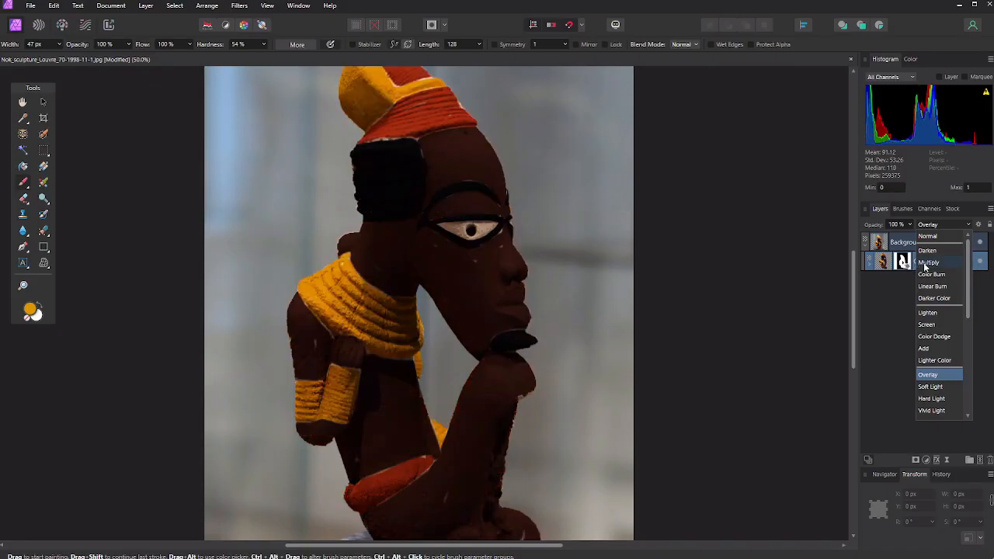
pyautogui.click(928, 262)
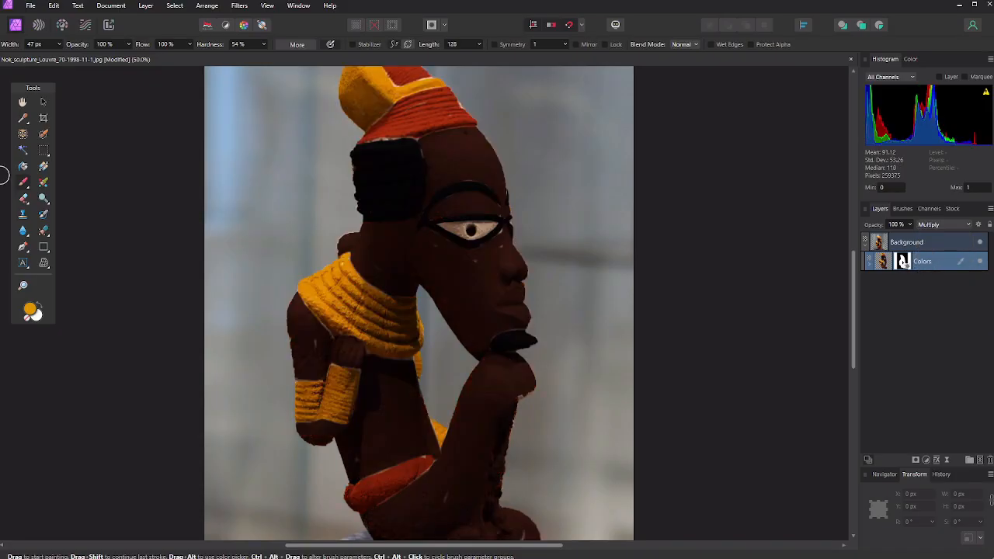
# Step: Sample the dark brown of the skin and touch up the light specks on the face and arm with a smaller brush
pyautogui.click(24, 119)
pyautogui.click(439, 250)
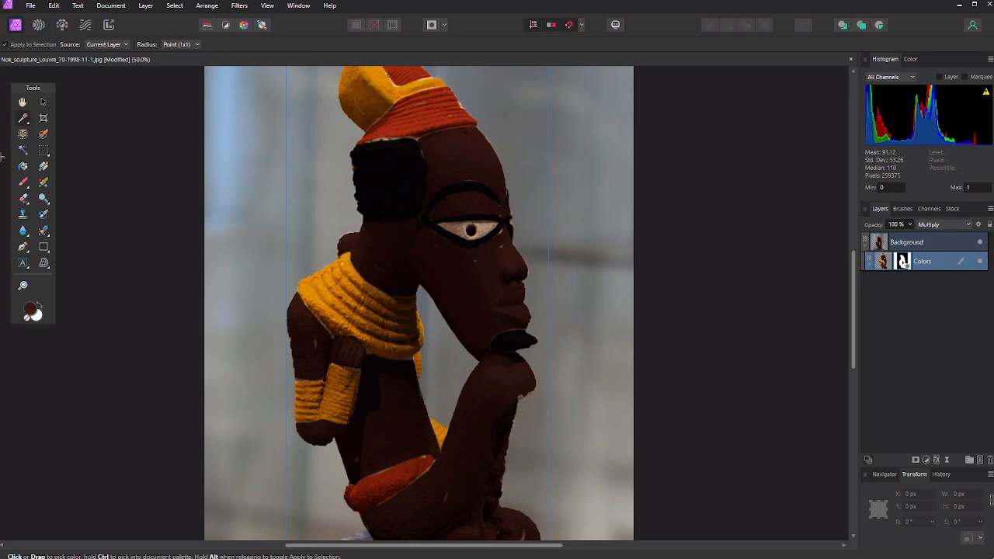
pyautogui.click(20, 181)
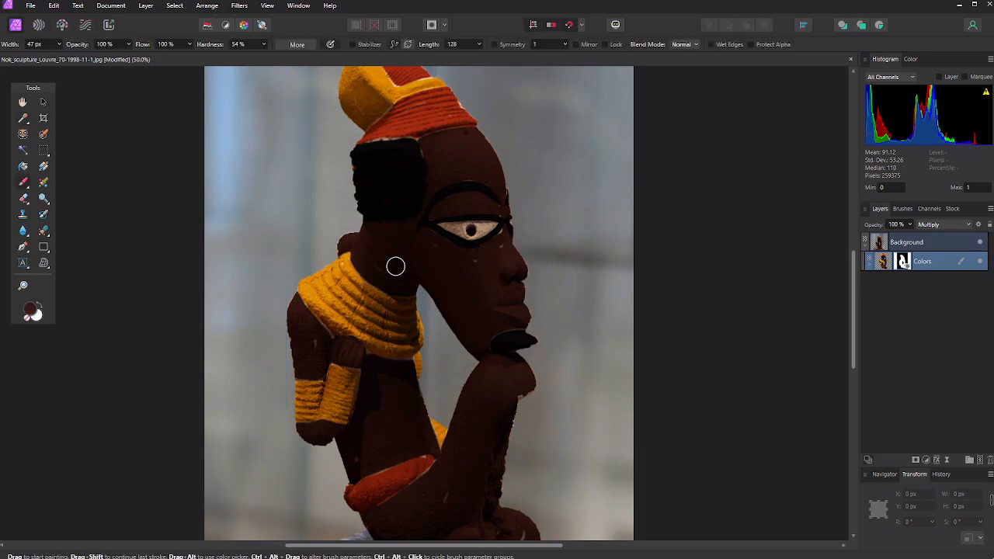
pyautogui.press('[')
pyautogui.press('[')
pyautogui.press('[')
pyautogui.press('[')
pyautogui.press(']')
pyautogui.press('[')
pyautogui.press('[')
pyautogui.press('[')
pyautogui.press('[')
pyautogui.press('[')
pyautogui.press('[')
# Step: Enlarge the brush to 41 px and paint out the remaining light spots on the feet and along the thigh
pyautogui.scroll(-3, 430, 406)
pyautogui.press(']')
pyautogui.press(']')
pyautogui.press(']')
pyautogui.press(']')
pyautogui.press(']')
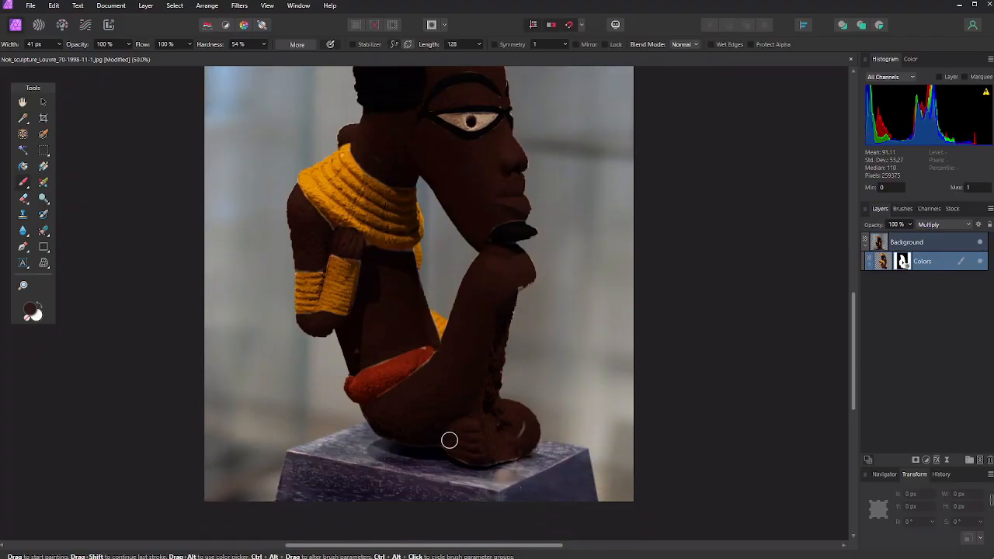
pyautogui.moveTo(448, 439)
pyautogui.mouseDown()
pyautogui.moveTo(469, 457)
pyautogui.moveTo(515, 426)
pyautogui.mouseUp()
pyautogui.moveTo(421, 373)
pyautogui.mouseDown()
pyautogui.moveTo(376, 405)
pyautogui.moveTo(441, 359)
pyautogui.moveTo(369, 359)
pyautogui.moveTo(426, 340)
pyautogui.moveTo(357, 347)
pyautogui.moveTo(440, 363)
pyautogui.moveTo(405, 391)
pyautogui.mouseUp()
# Step: Sample the black of the hair, paint over the hair block and reduce the brush to 16 px
pyautogui.scroll(4, 404, 393)
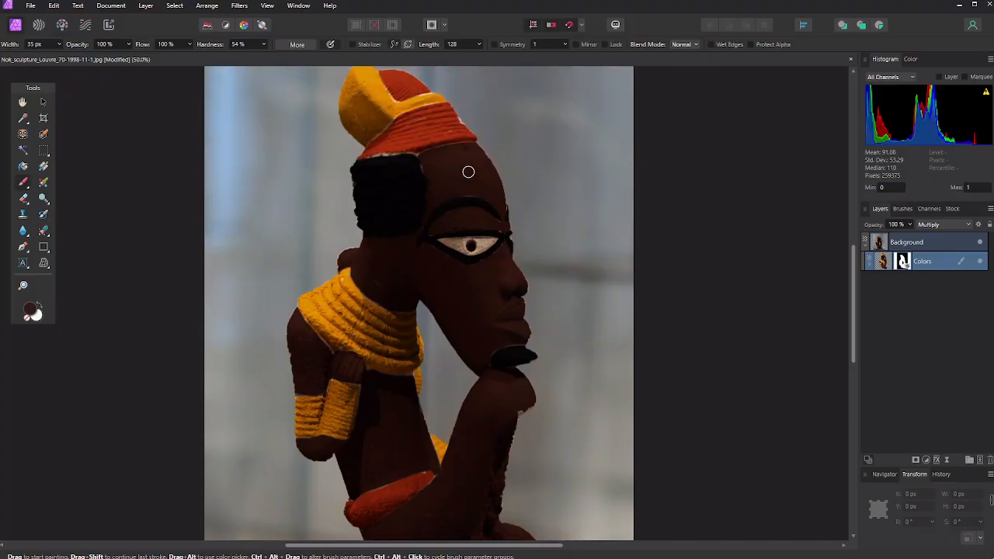
pyautogui.press('[')
pyautogui.click(23, 118)
pyautogui.click(23, 182)
pyautogui.moveTo(376, 160)
pyautogui.mouseDown()
pyautogui.moveTo(363, 162)
pyautogui.moveTo(386, 157)
pyautogui.moveTo(395, 224)
pyautogui.mouseUp()
pyautogui.press('[')
pyautogui.press('[')
pyautogui.press('[')
# Step: Sample the red of the headdress and set the brush width to 41 px
pyautogui.scroll(3, 666, 341)
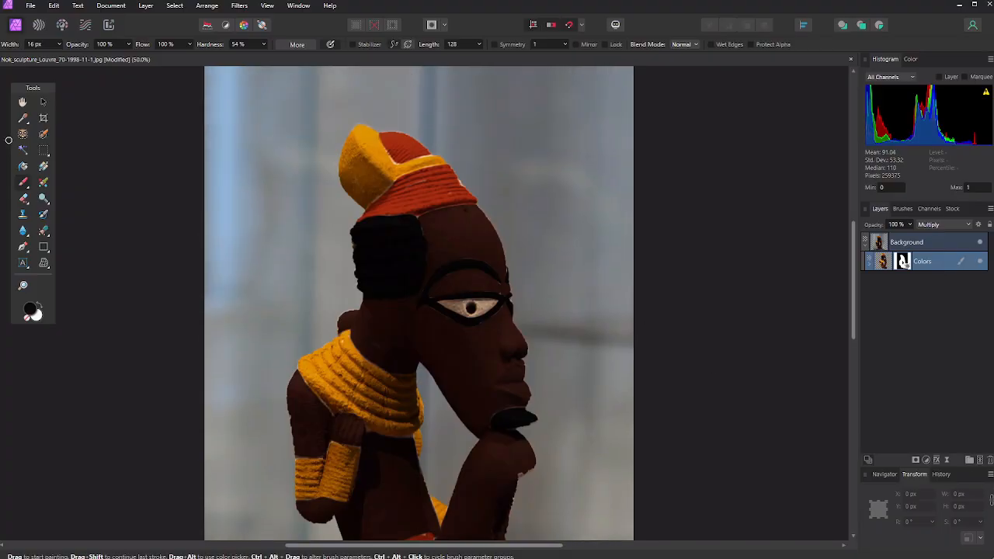
pyautogui.click(23, 118)
pyautogui.click(410, 187)
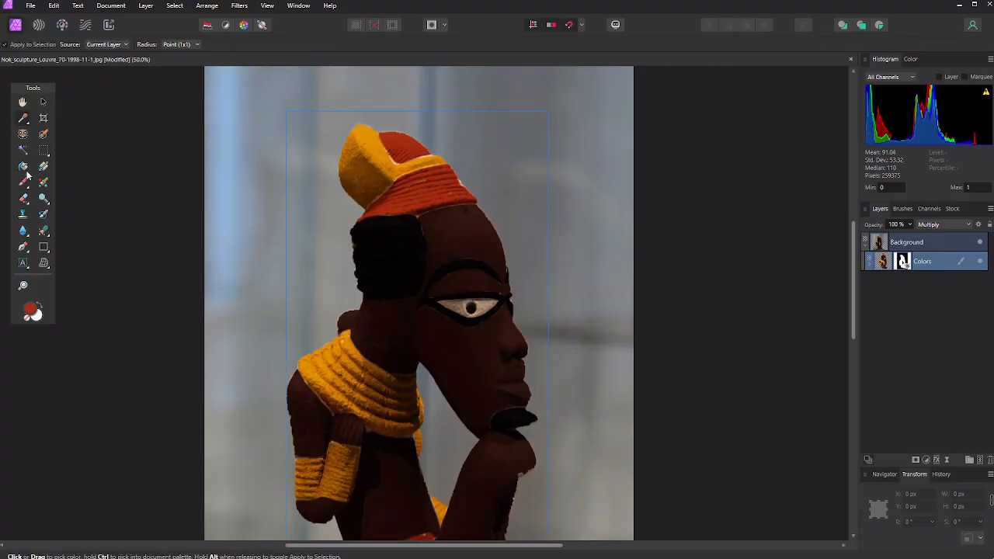
pyautogui.click(25, 181)
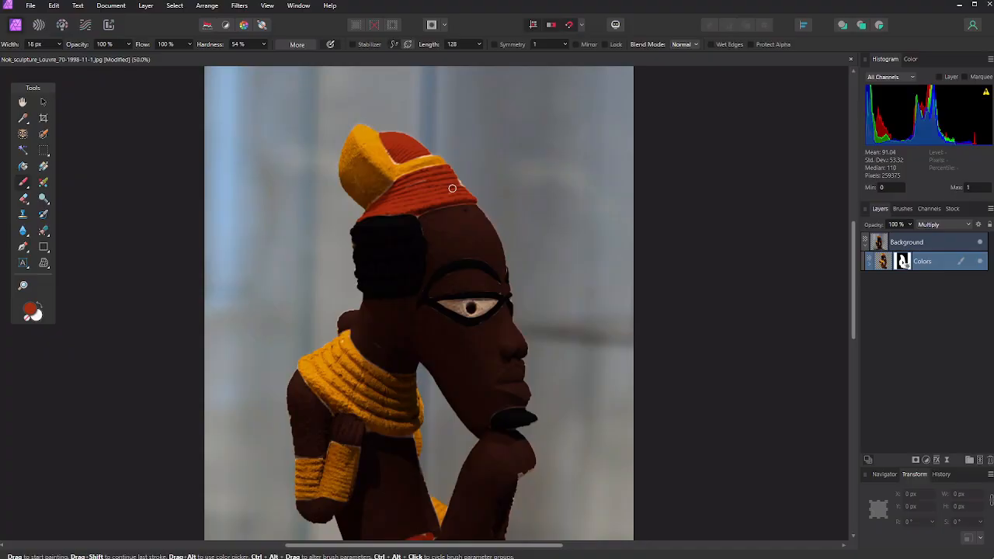
pyautogui.press(']')
pyautogui.press(']')
pyautogui.press(']')
# Step: Examine the painted sculpture from headdress to feet for areas that still need touching up
pyautogui.scroll(-3, 465, 193)
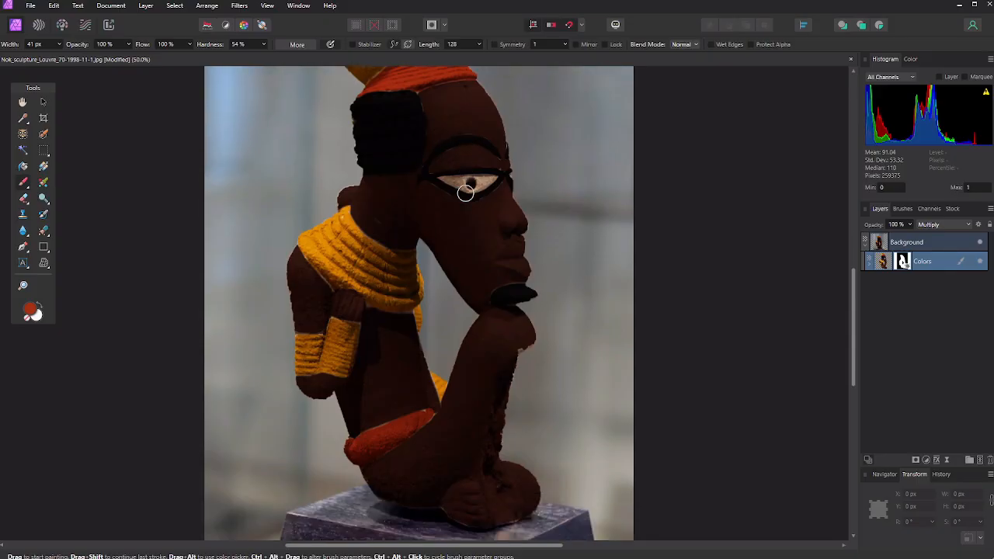
pyautogui.scroll(3, 465, 193)
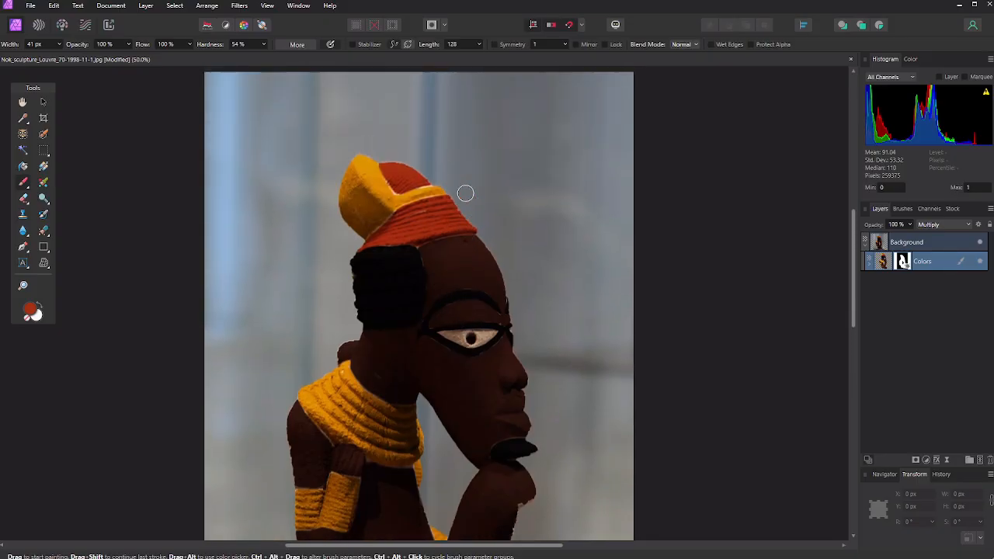
pyautogui.scroll(-4, 465, 193)
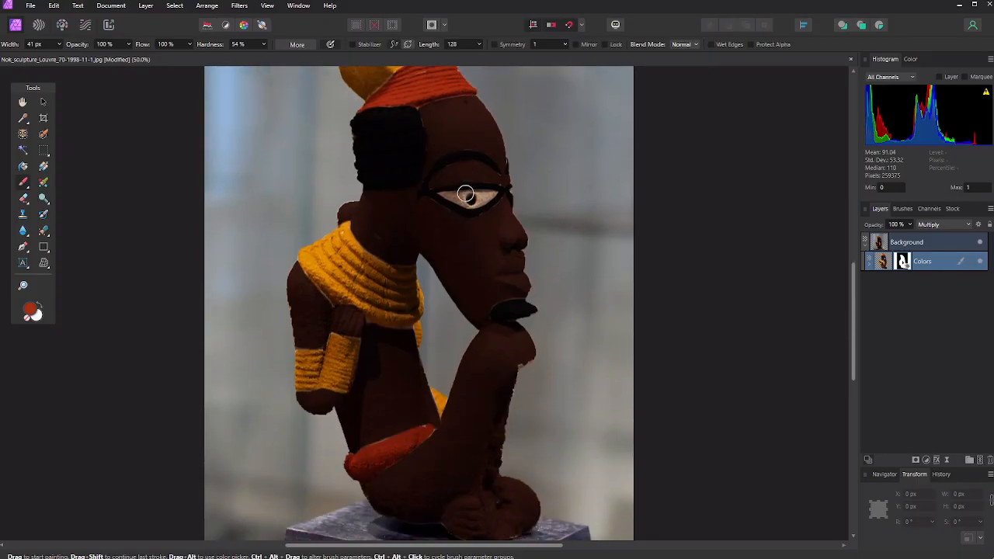
pyautogui.scroll(2, 465, 193)
pyautogui.scroll(1, 466, 193)
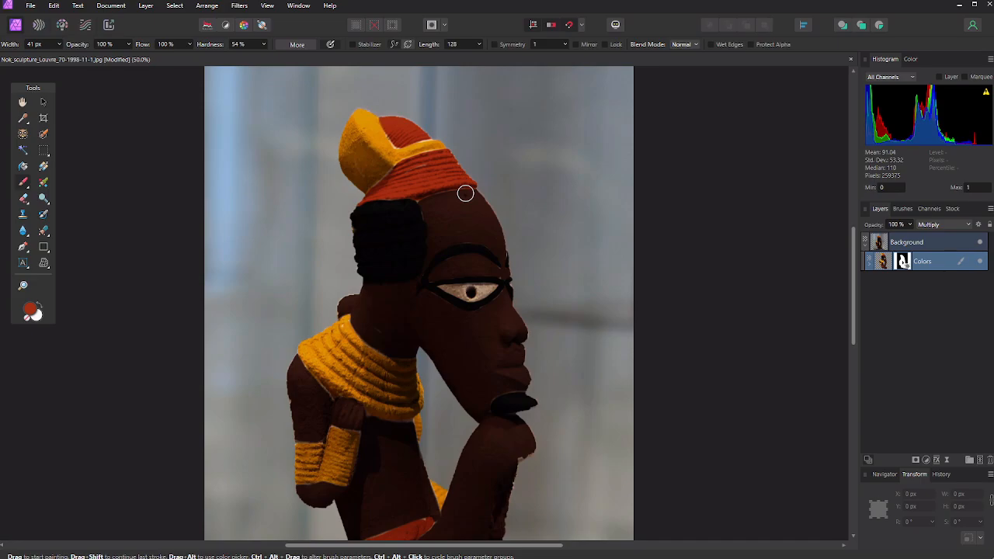
pyautogui.scroll(-1, 465, 193)
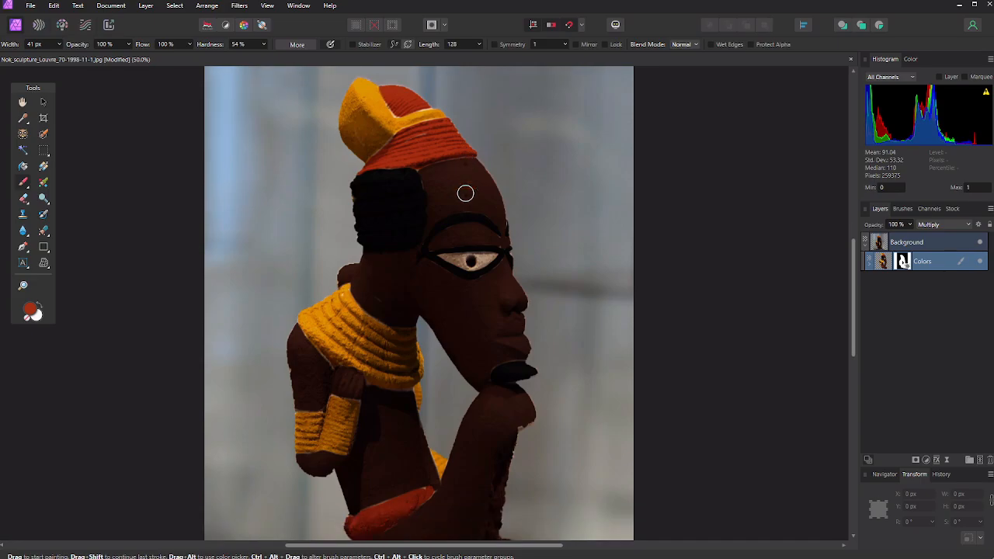
pyautogui.scroll(-1, 466, 192)
pyautogui.scroll(-1, 465, 193)
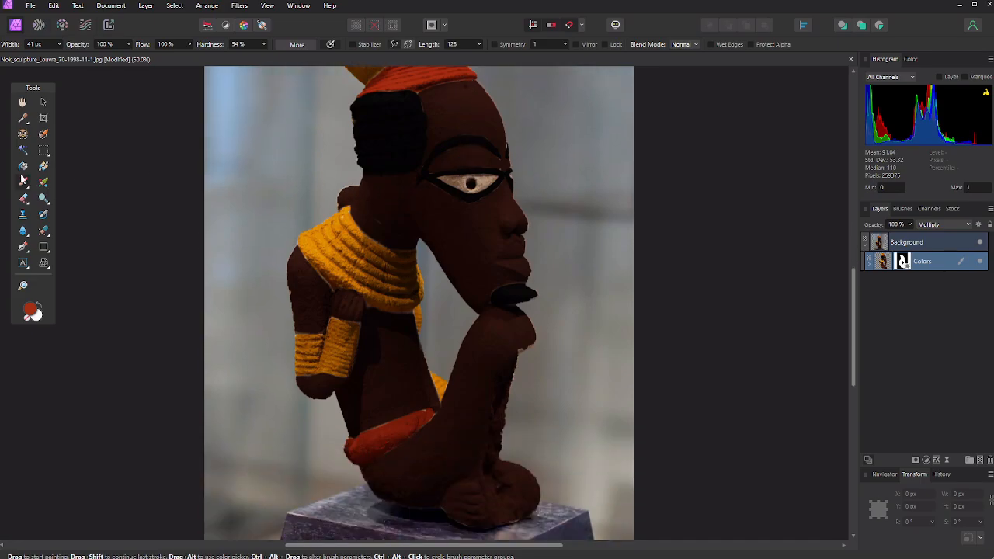
# Step: Sample the black of the hair and paint over the protruding beard on the chin with a 29 px brush
pyautogui.click(26, 118)
pyautogui.click(389, 133)
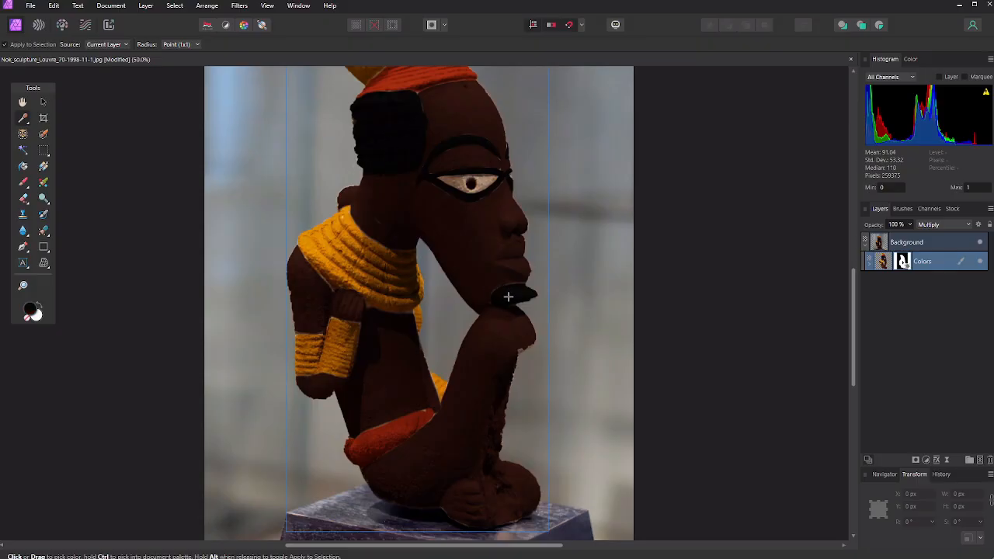
pyautogui.click(24, 183)
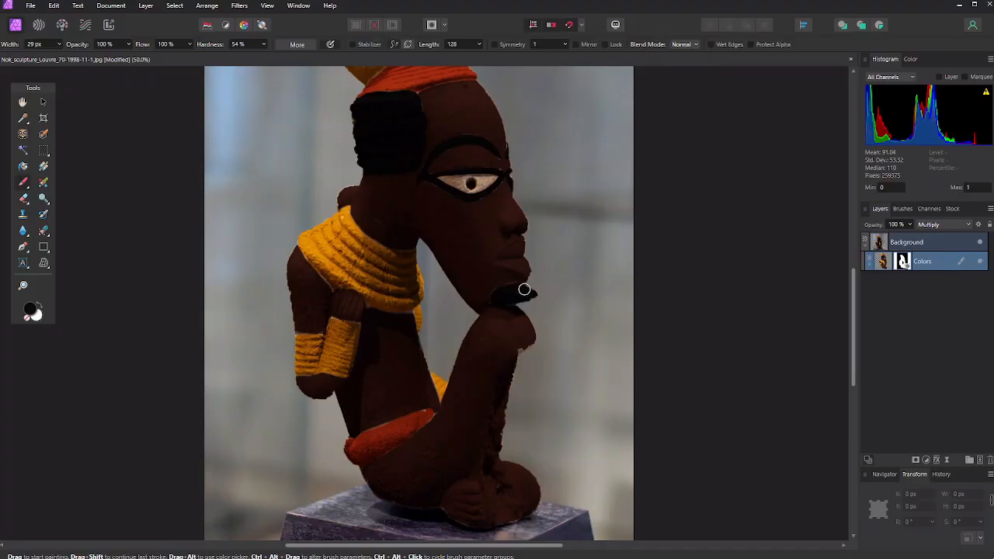
pyautogui.moveTo(513, 288)
pyautogui.mouseDown()
pyautogui.moveTo(524, 287)
pyautogui.moveTo(522, 305)
pyautogui.mouseUp()
# Step: Set the Colors layer's blend mode to Overlay
pyautogui.click(945, 226)
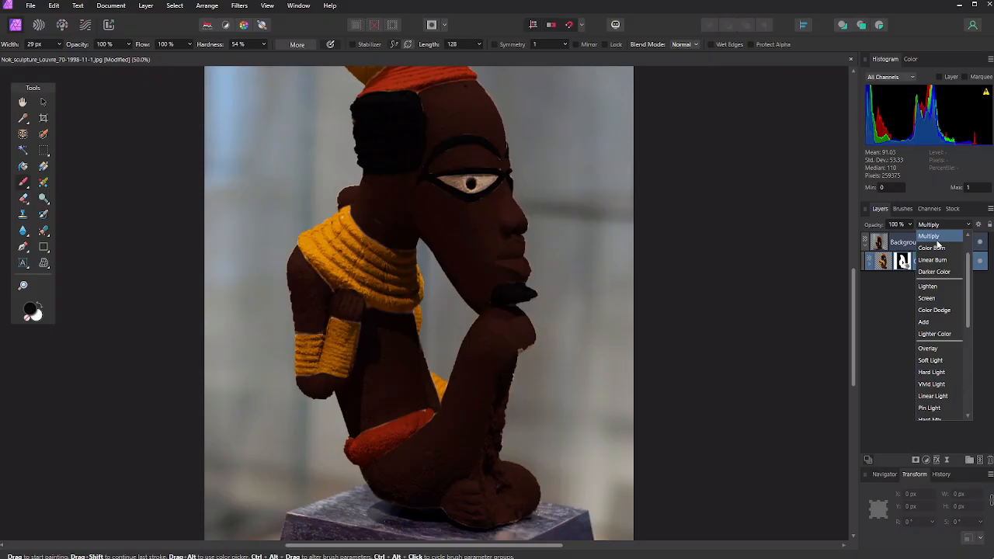
pyautogui.click(942, 348)
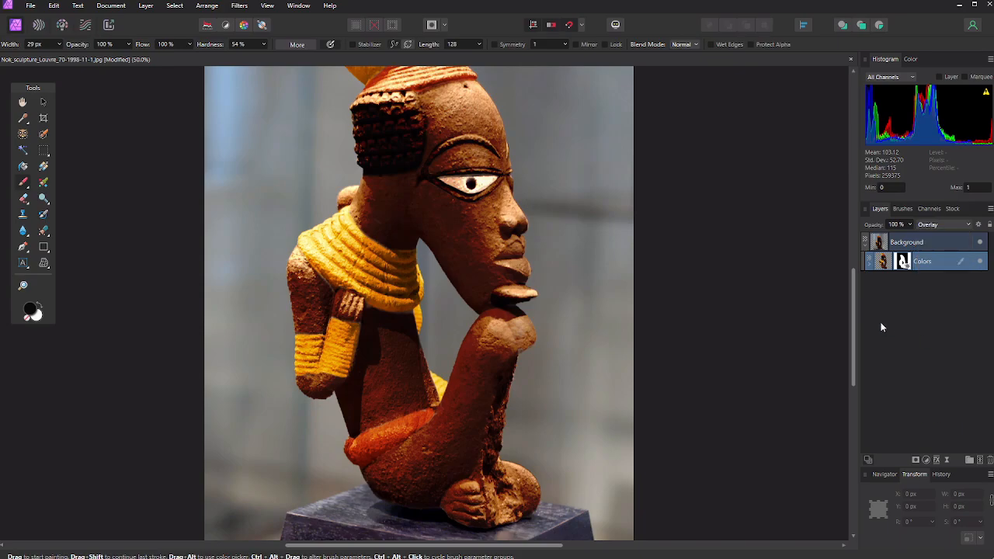
# Step: Examine the coloured sculpture from the headdress down to the base in the Overlay blend mode
pyautogui.scroll(3, 809, 337)
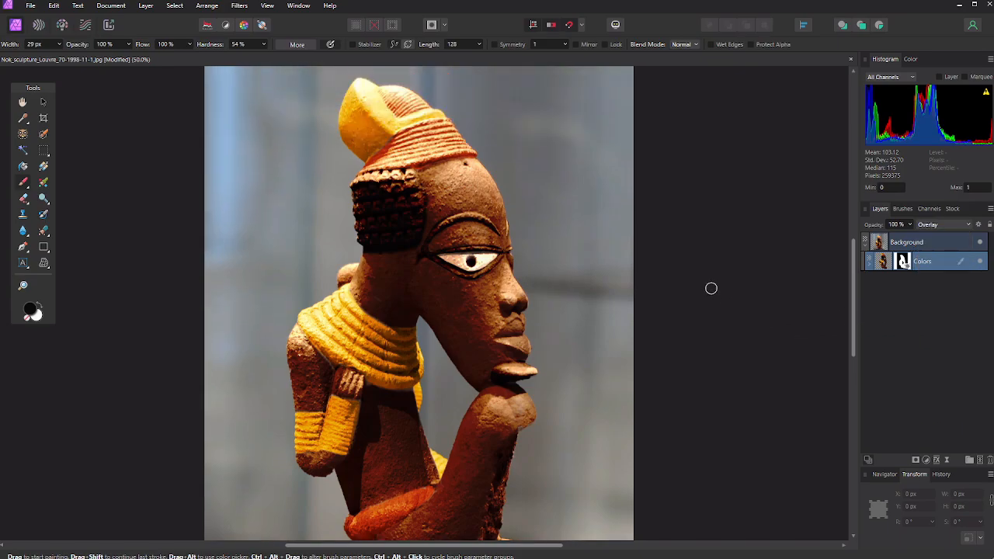
pyautogui.scroll(-3, 694, 290)
pyautogui.scroll(-1, 686, 308)
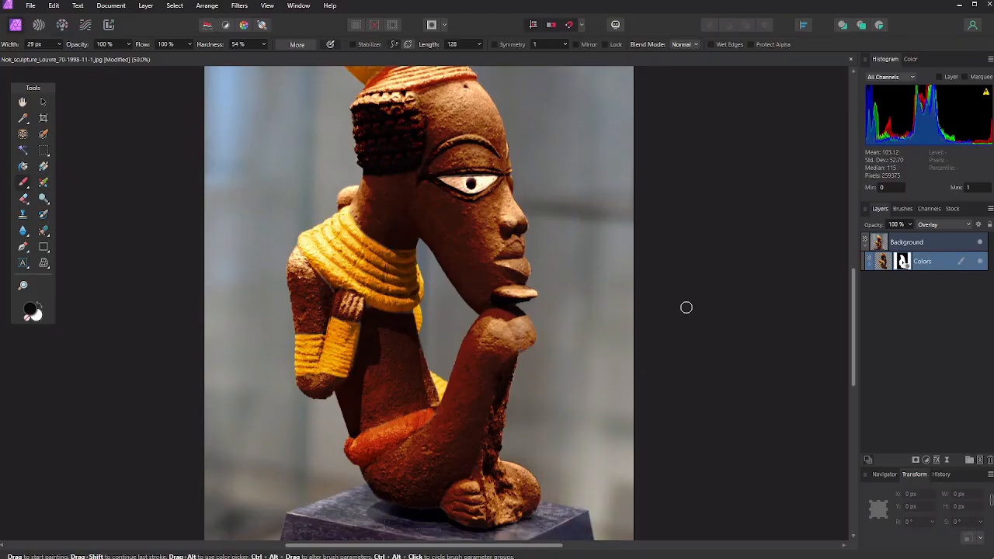
pyautogui.scroll(3, 687, 308)
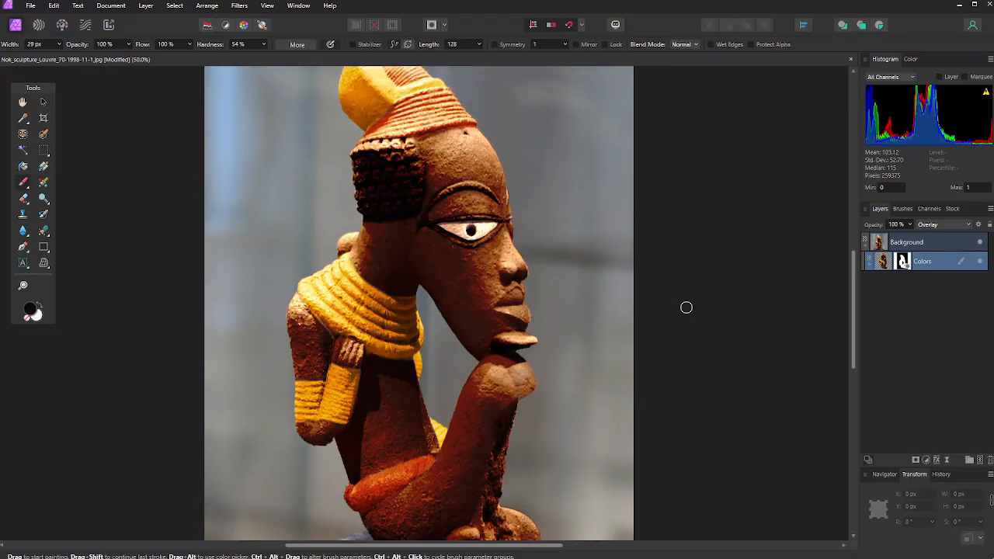
pyautogui.scroll(-2, 687, 307)
pyautogui.scroll(-1, 687, 307)
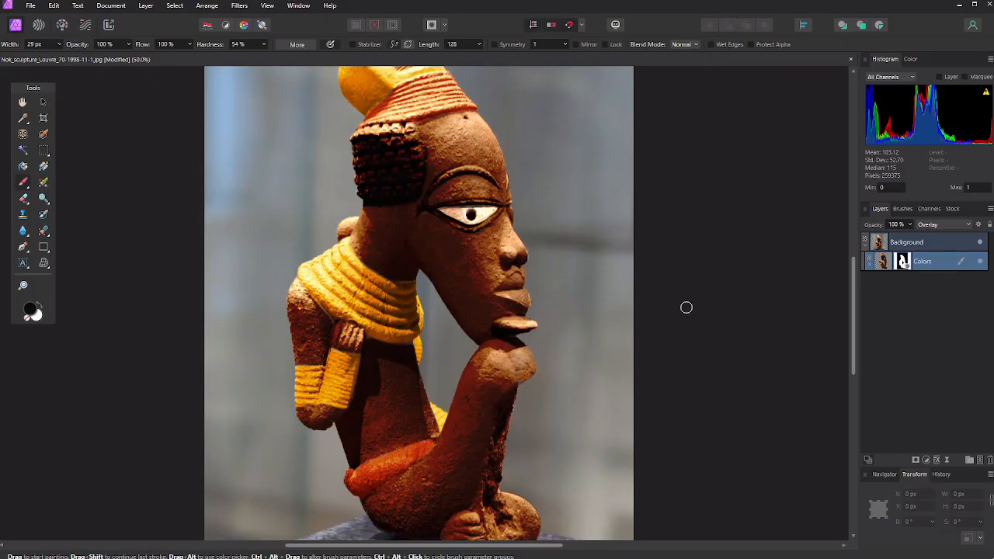
pyautogui.scroll(-1, 686, 307)
pyautogui.scroll(1, 686, 308)
pyautogui.scroll(-1, 557, 322)
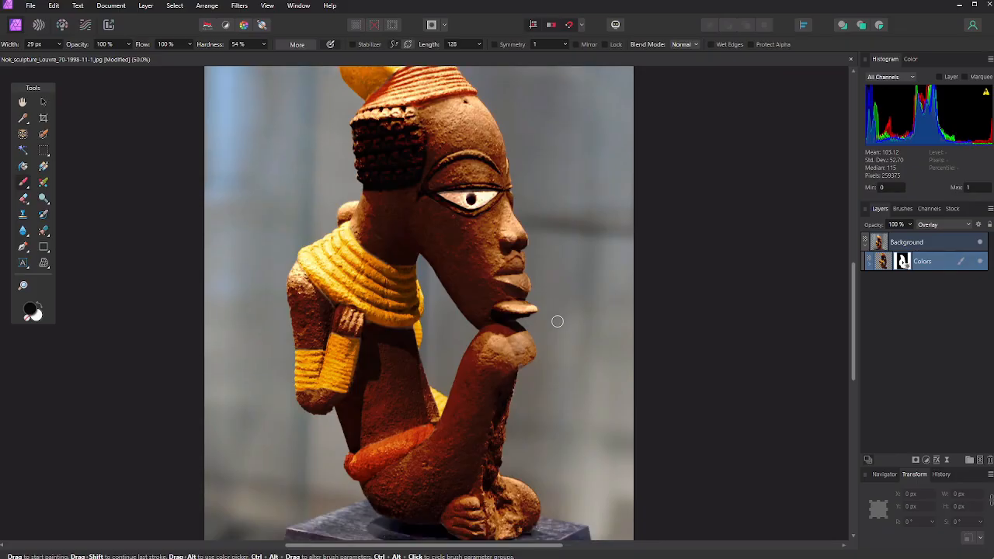
pyautogui.scroll(1, 557, 321)
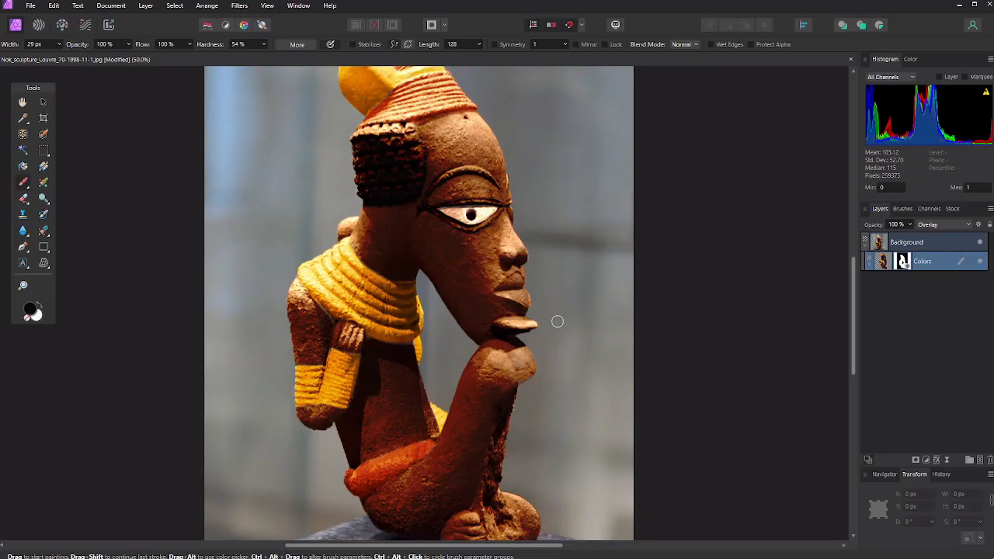
pyautogui.scroll(3, 557, 322)
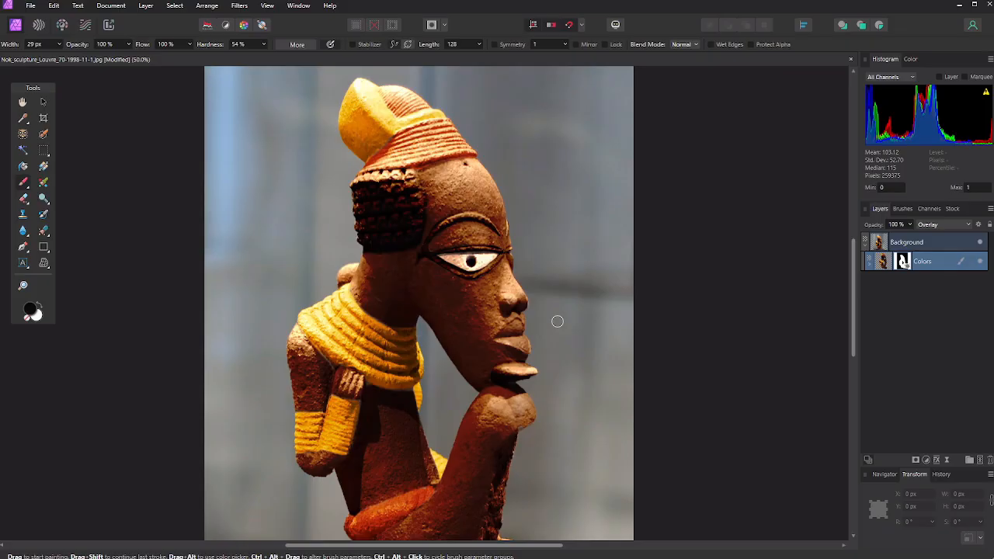
pyautogui.scroll(-1, 557, 322)
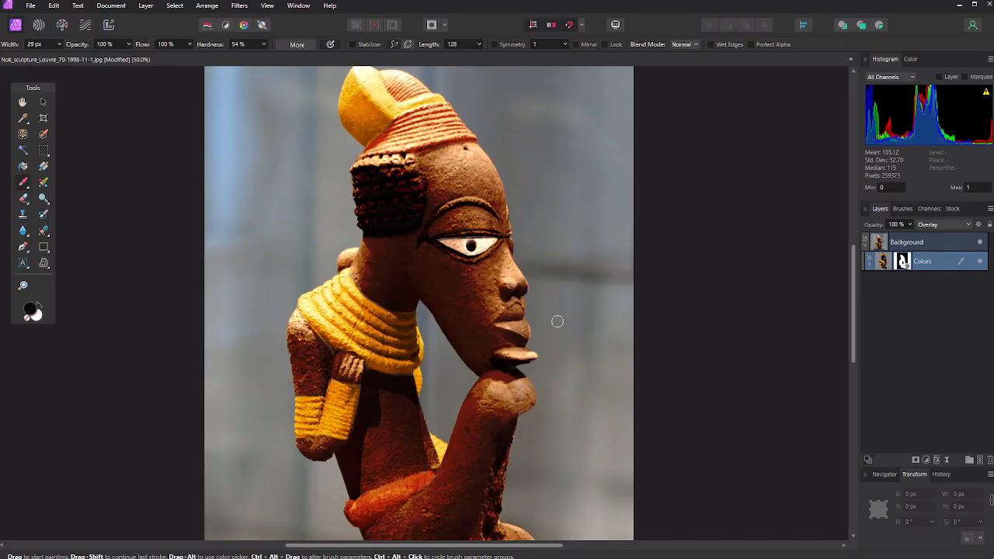